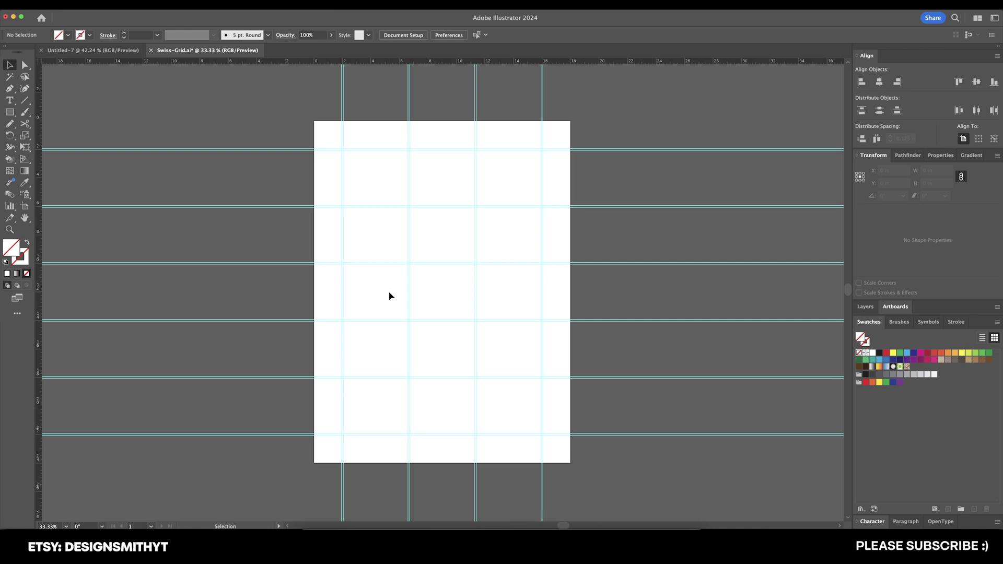
Draw a black rectangle spanning the two right-hand columns and the three middle rows of the poster grid.
scroll(406, 240, left, 2)
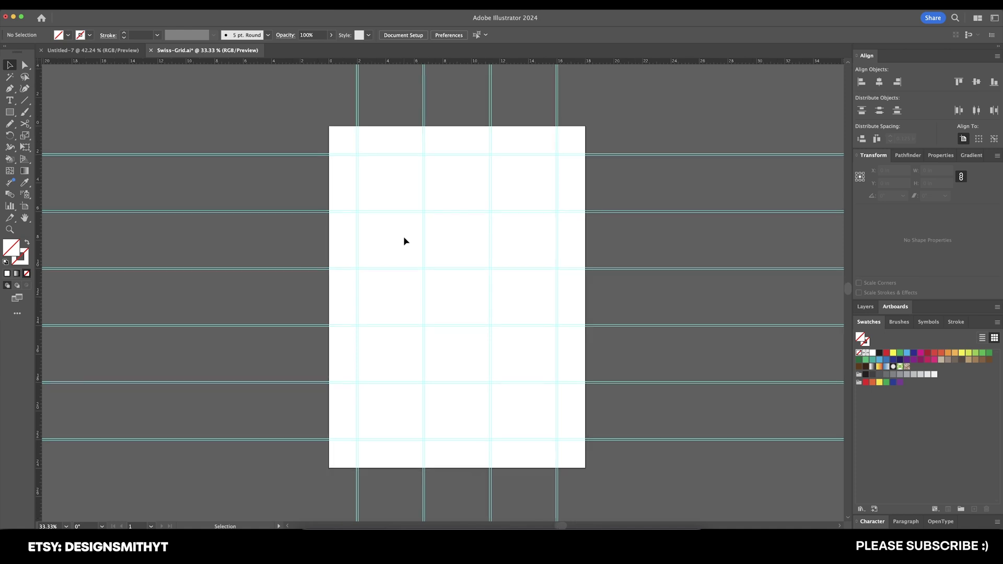
key(m)
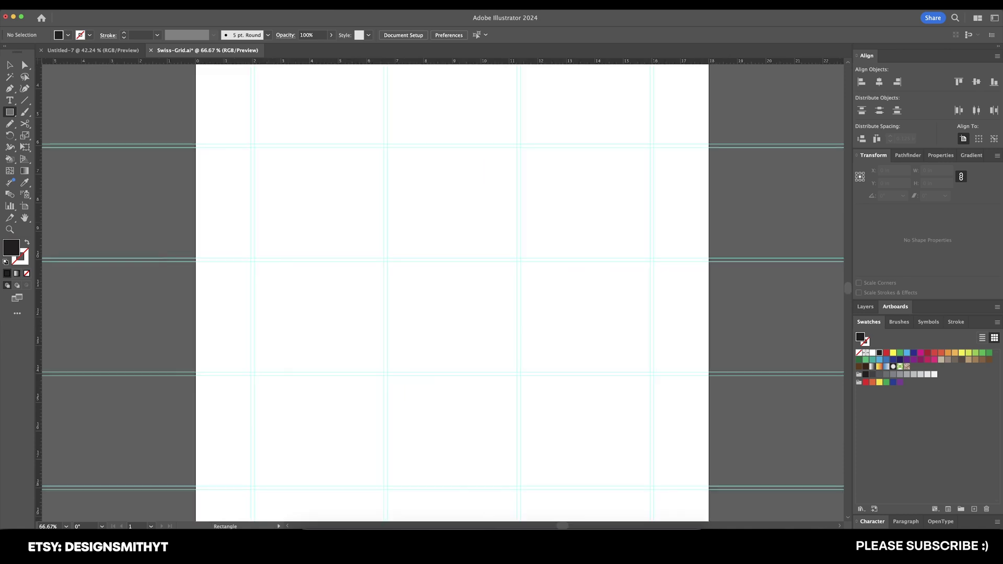
click(178, 4)
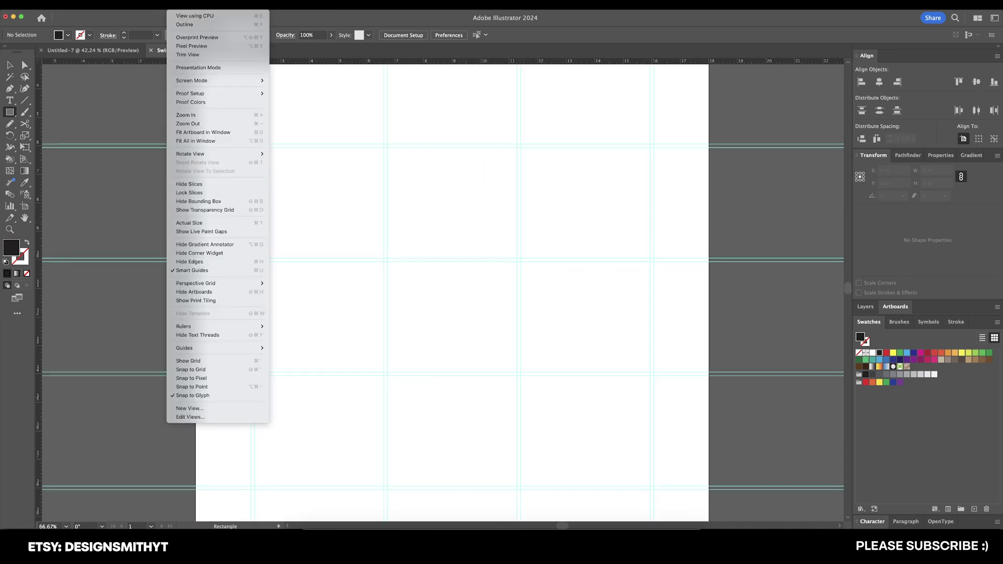
click(228, 270)
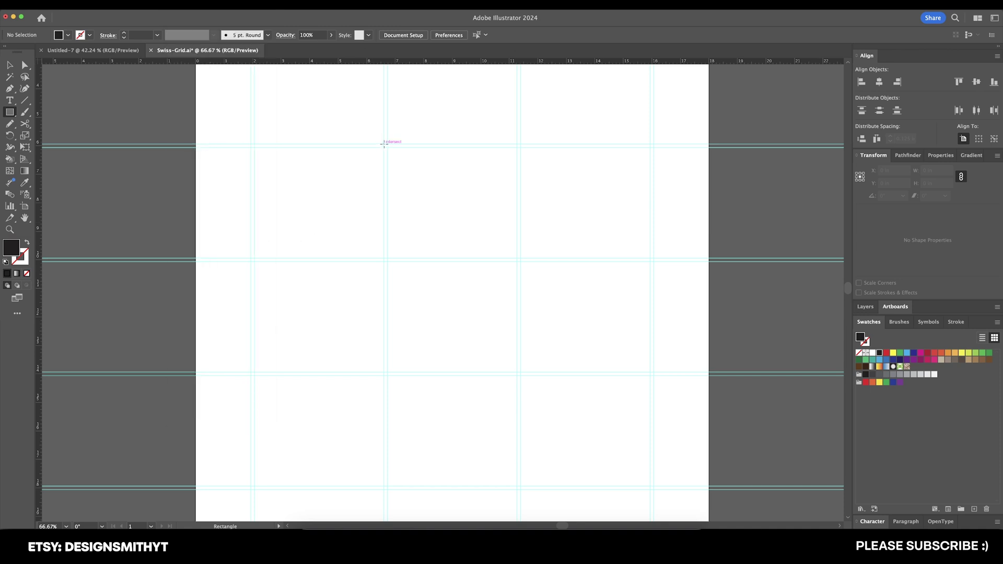
drag(384, 145, 655, 490)
key(super+minus)
key(v)
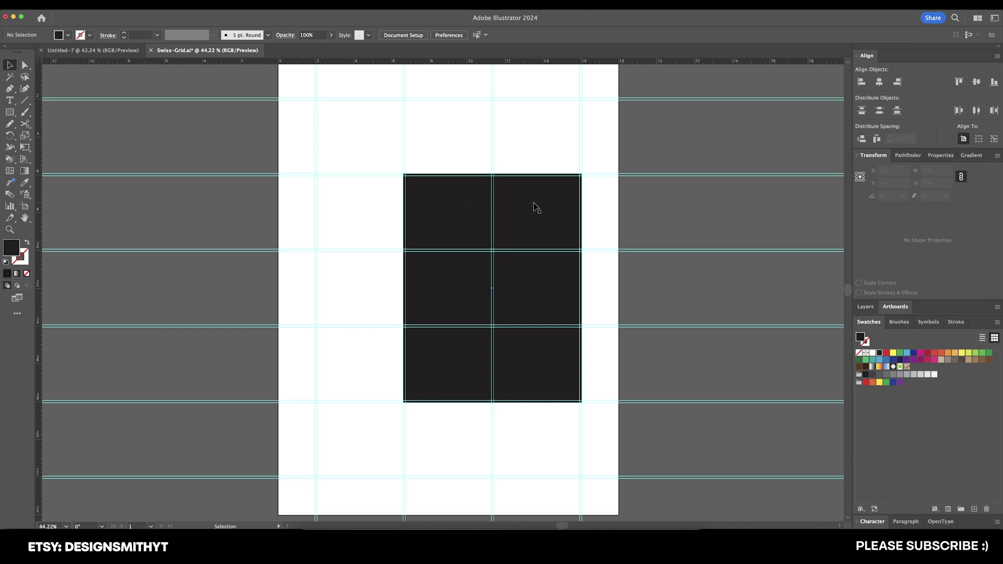
Move the black rectangle two grid rows up and hide the guides.
drag(533, 205, 530, 131)
click(669, 133)
key(super+semicolon)
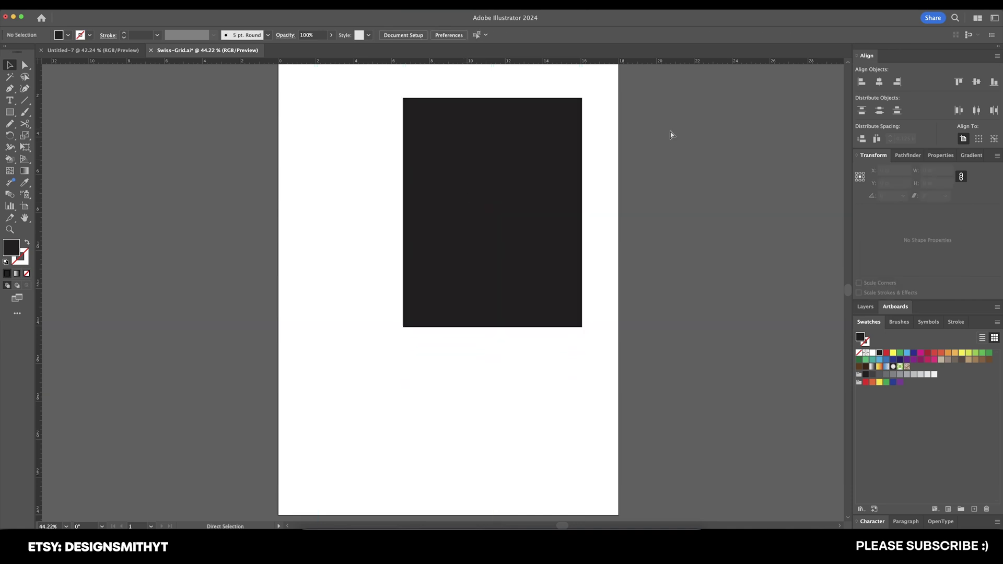
Show the guides and move the black rectangle down to fill the bottom three rows of the grid.
key(super+minus)
key(super+semicolon)
drag(531, 182, 531, 298)
click(649, 290)
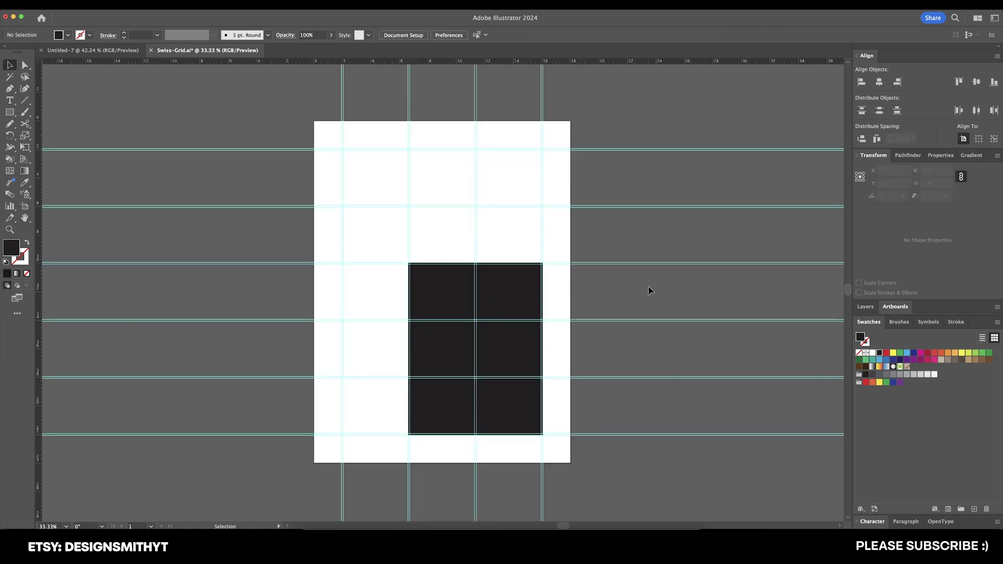
key(super+0)
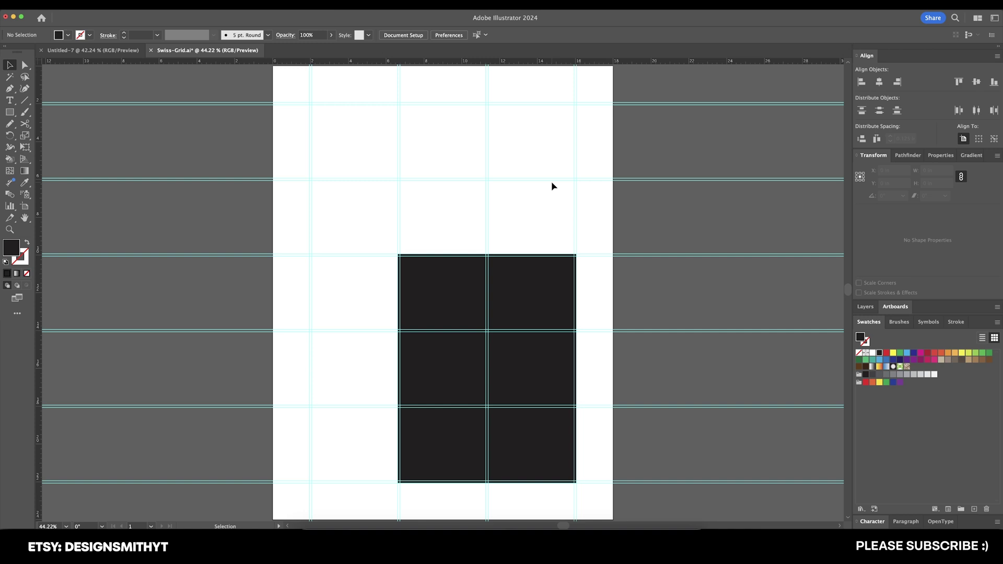
Add the heading text "Ice Cream." above the rectangle and set it in Manrope ExtraLight with the ExtraBold style.
key(t)
click(341, 208)
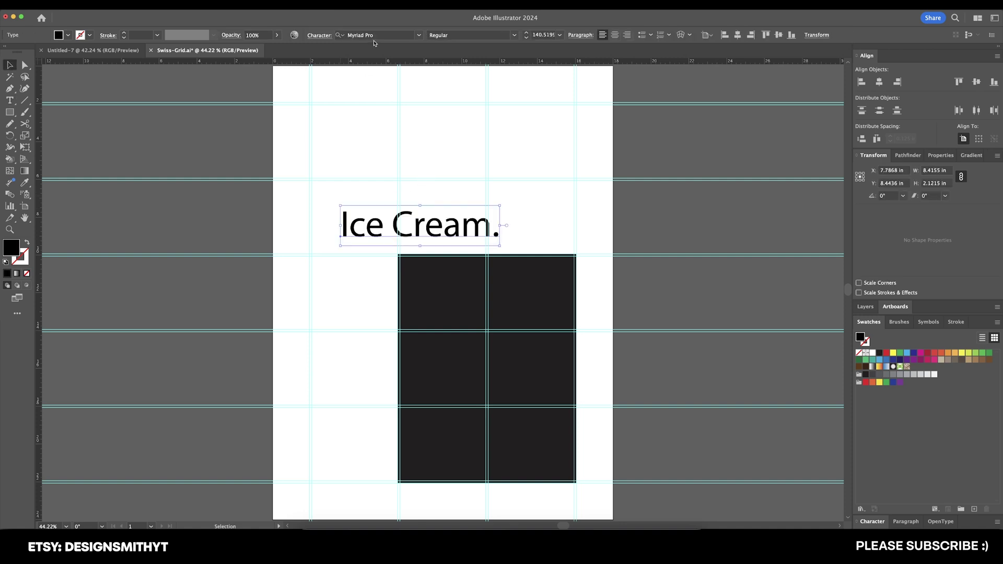
click(373, 35)
text(manr)
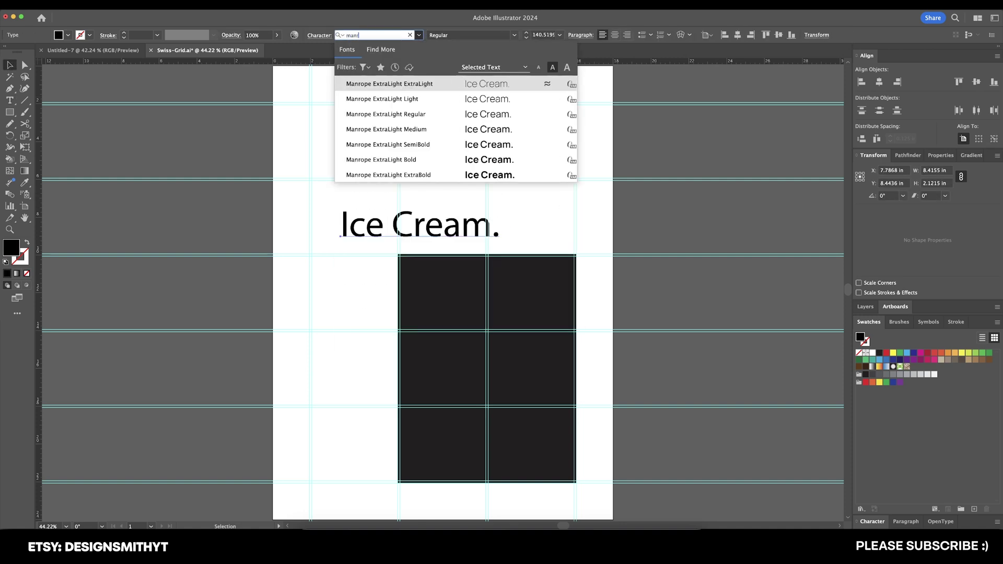
text(ope)
key(Down)
key(Down)
key(Down)
key(Down)
key(Down)
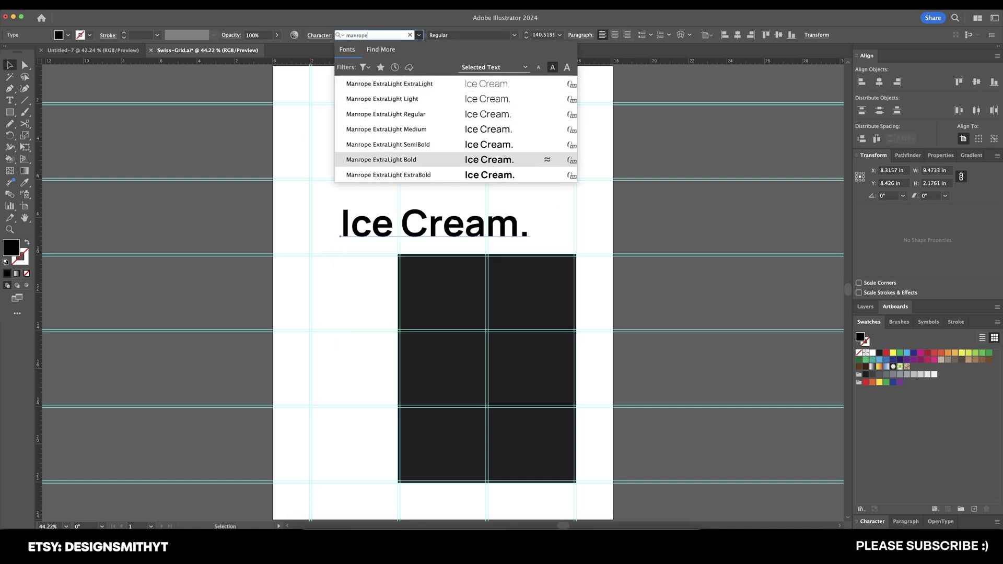
key(Down)
key(Return)
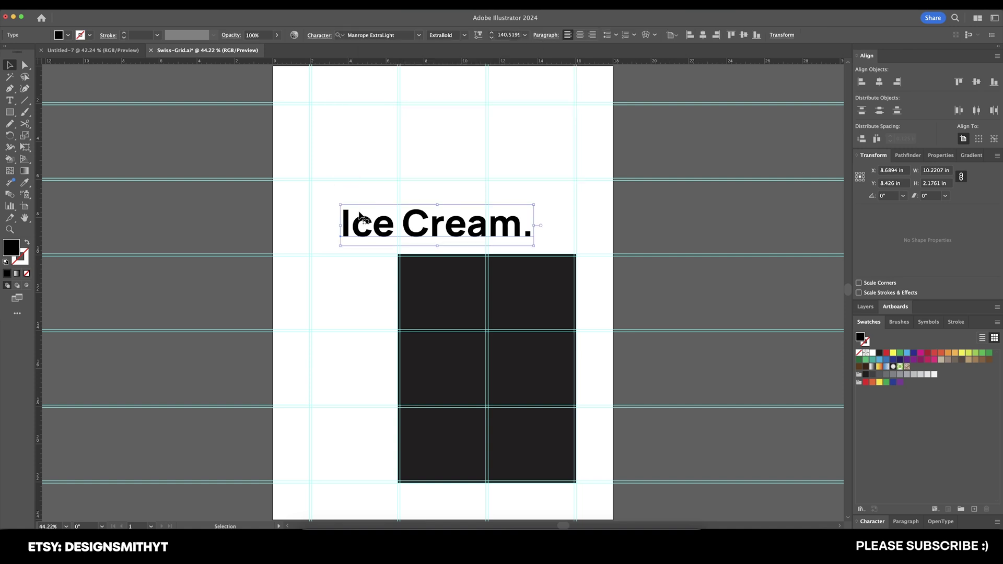
Remove the full stop from the "Ice Cream." heading and tighten its letter spacing with the character settings.
key(t)
drag(521, 229, 569, 231)
key(BackSpace)
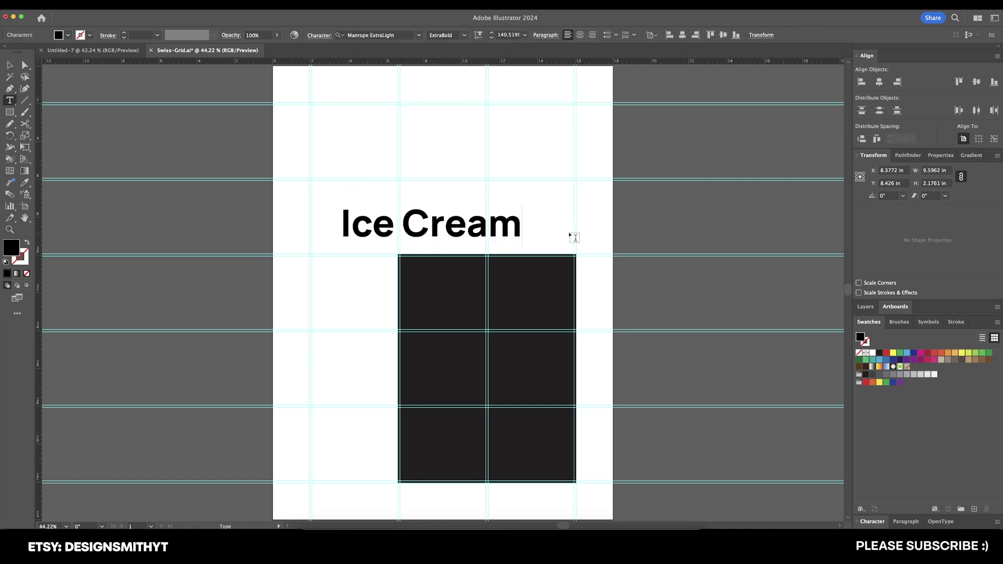
key(Escape)
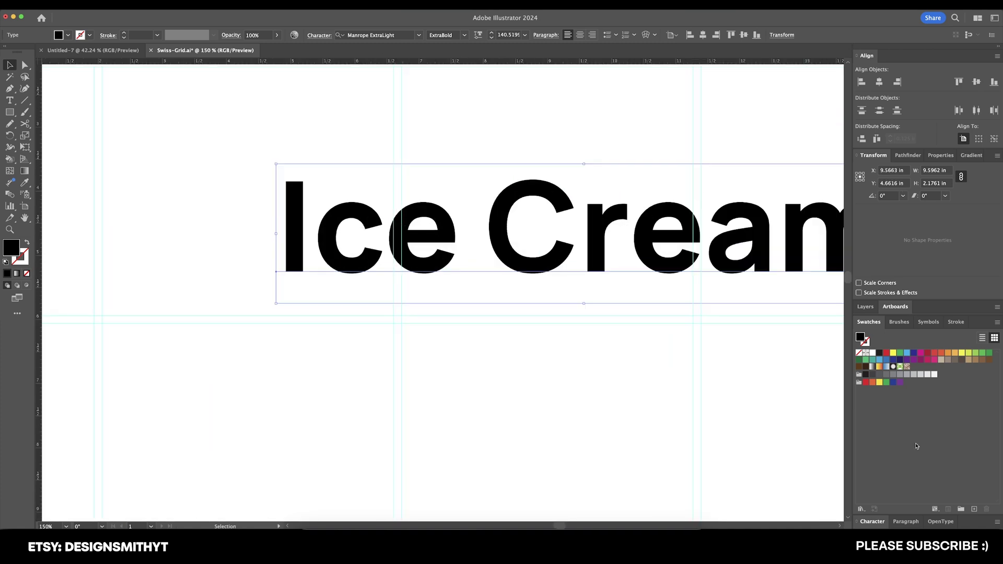
key(super+t)
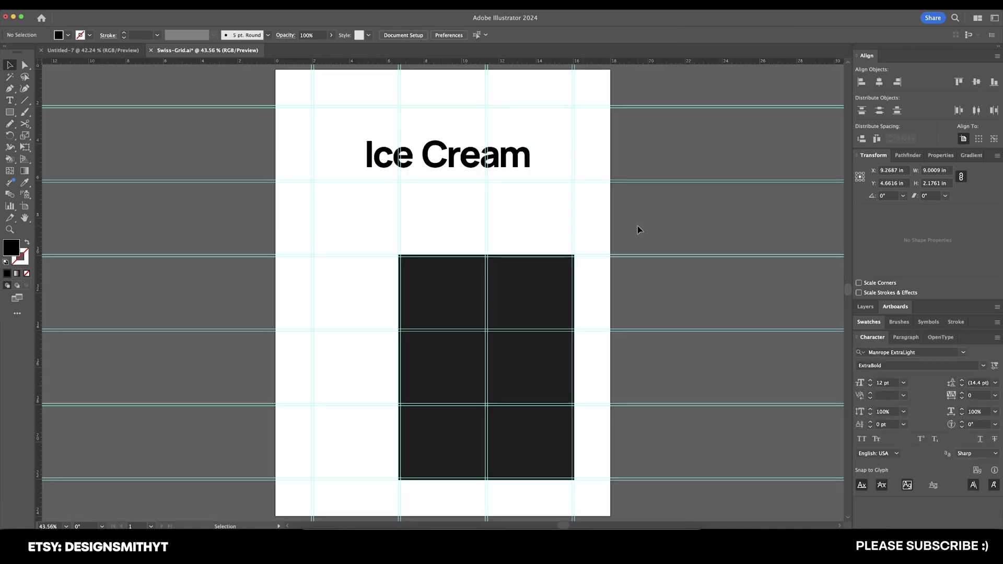
scroll(648, 228, up, 1)
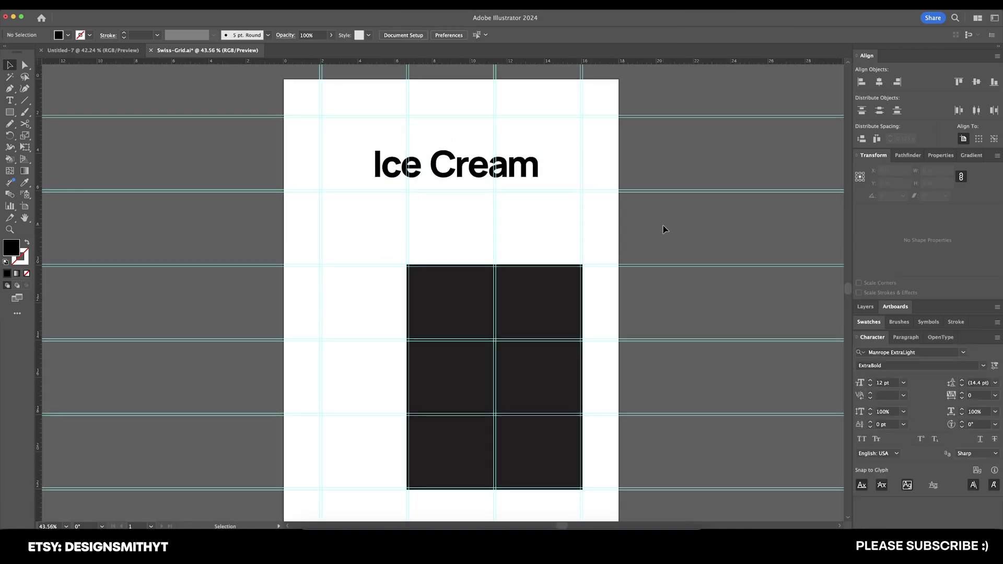
Hide the guides, rotate the "Ice Cream" heading 90° to read upward, and place it beside the black rectangle near the left margin.
key(super+semicolon)
click(522, 172)
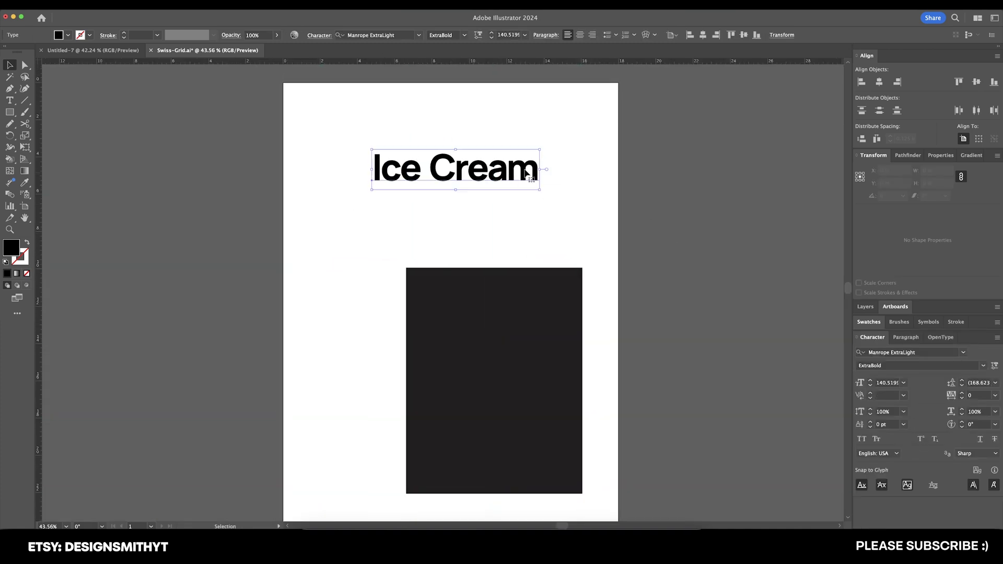
drag(541, 149, 321, 351)
drag(409, 396, 404, 383)
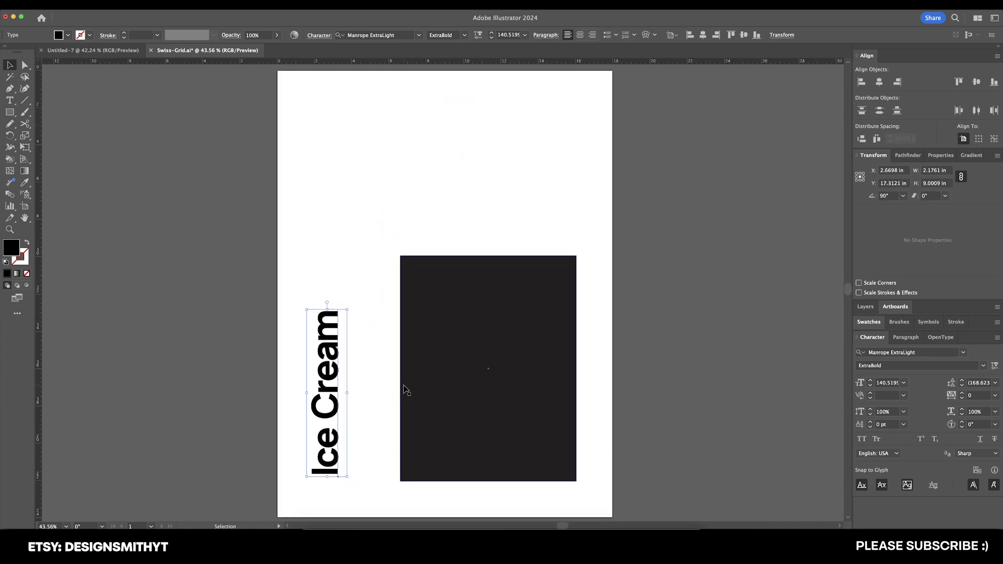
Show the guides and enlarge the vertical heading from the bottom margin up to the guide one row above the rectangle.
key(super+semicolon)
scroll(404, 384, down, 1)
drag(348, 292, 409, 163)
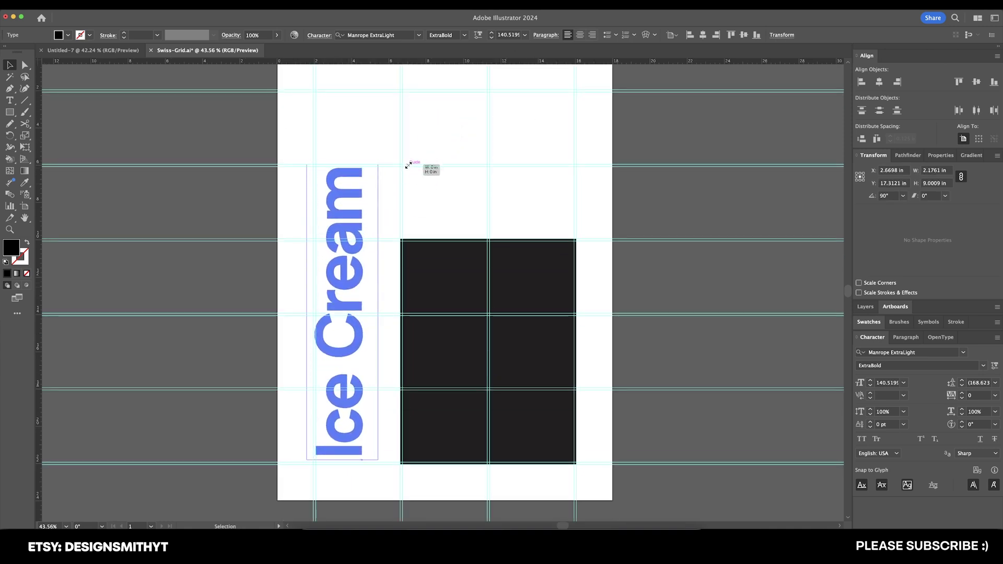
click(410, 166)
Duplicate the vertical heading onto the empty canvas to the right of the artboard and rotate the copy back to horizontal.
scroll(366, 262, left, 1)
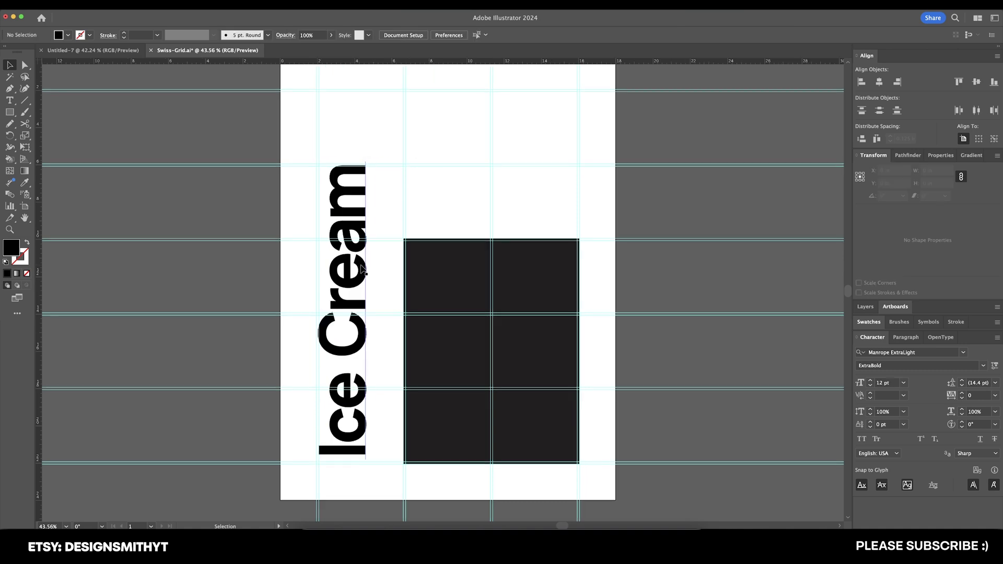
scroll(362, 270, right, 3)
drag(272, 221, 653, 173)
scroll(644, 195, right, 2)
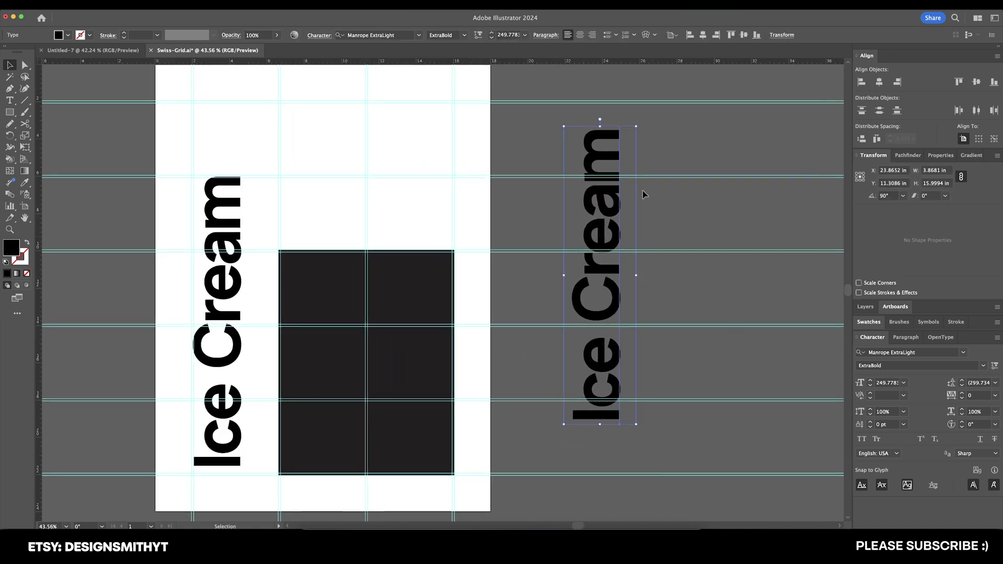
drag(638, 123, 705, 196)
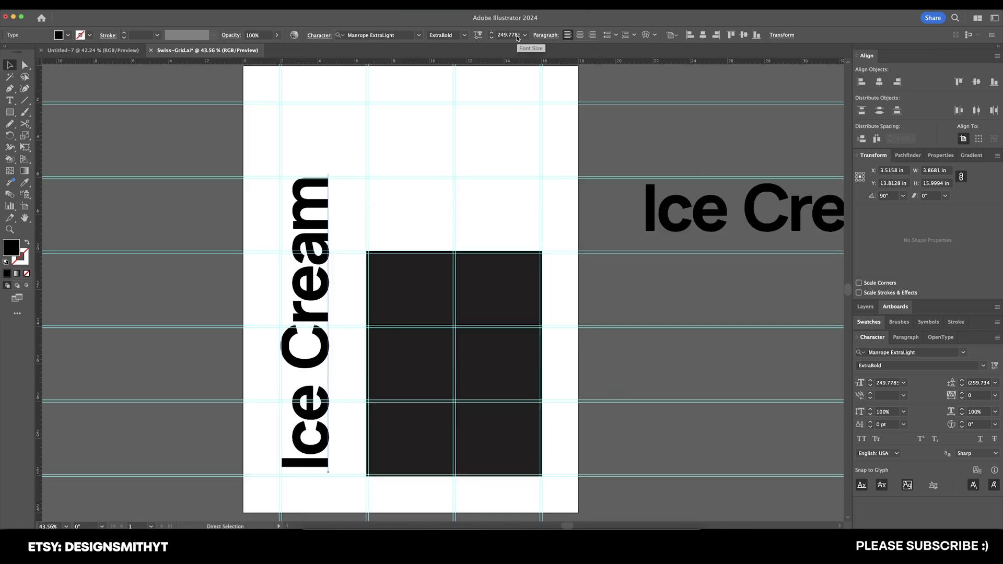
Set the vertical heading's font size to 250 pt and align its letters with the left and bottom margin guides.
double_click(514, 36)
text(250)
key(Return)
scroll(458, 344, up, 5)
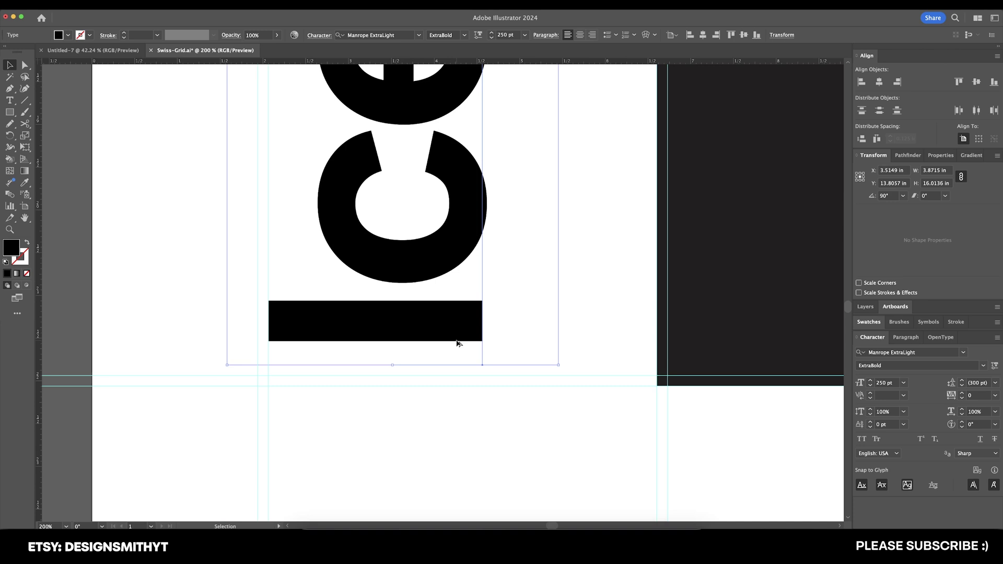
scroll(457, 343, left, 2)
drag(423, 315, 422, 353)
drag(438, 352, 428, 352)
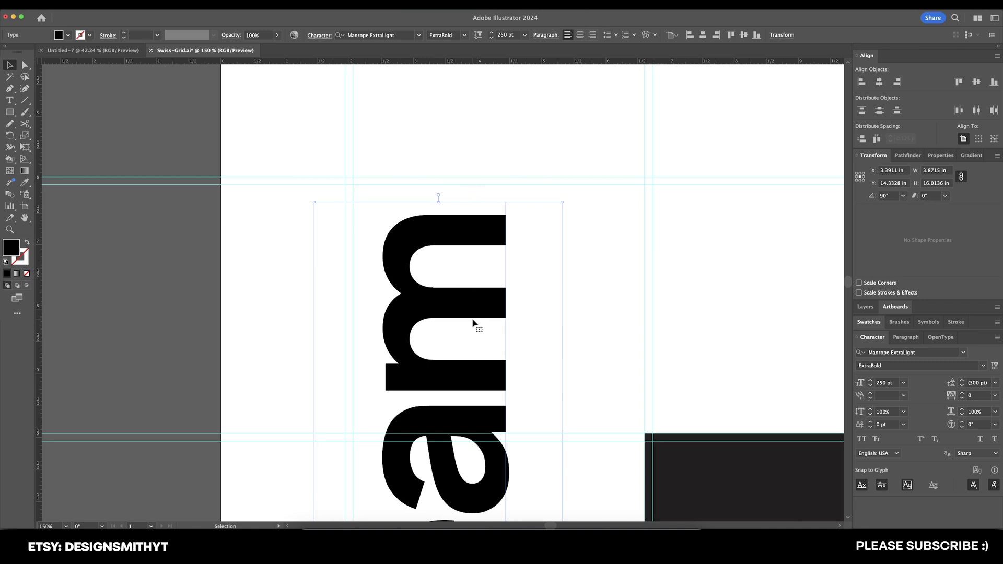
Set the horizontal copy's font size to 250*.3 (75 pt) and move it onto the poster above the rectangle.
scroll(473, 321, down, 20)
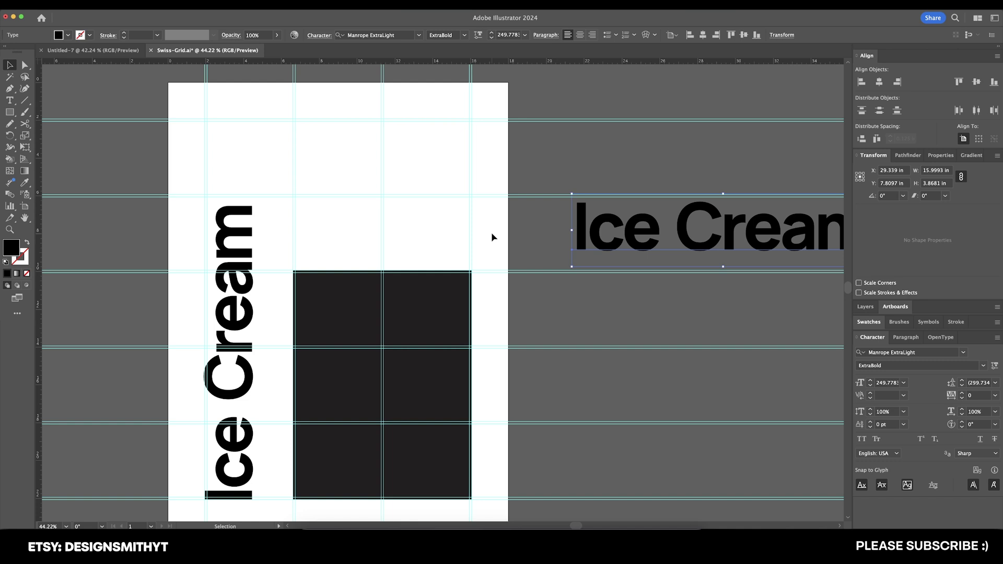
click(632, 282)
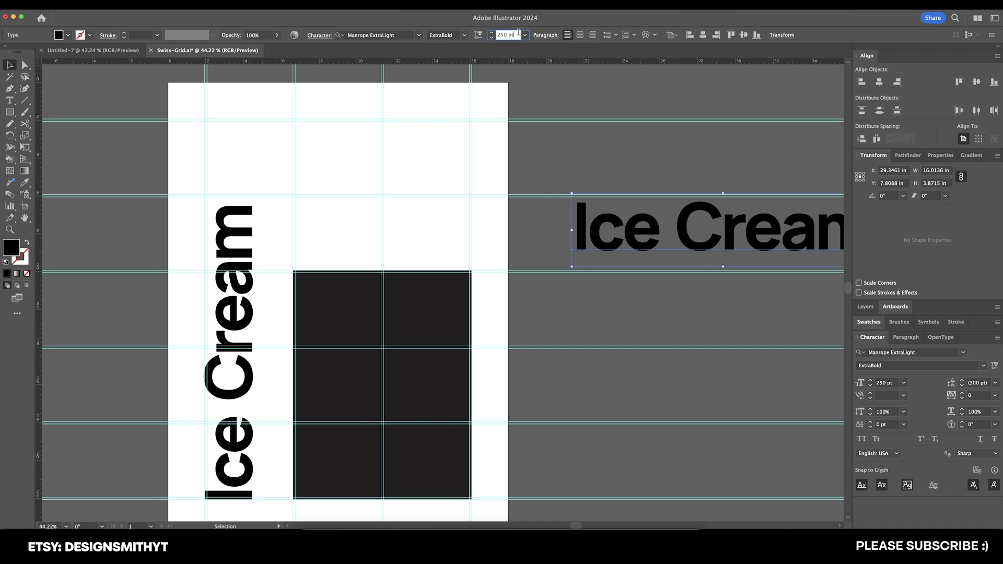
click(518, 35)
text(250*.3)
key(Return)
drag(637, 244, 494, 181)
key(space)
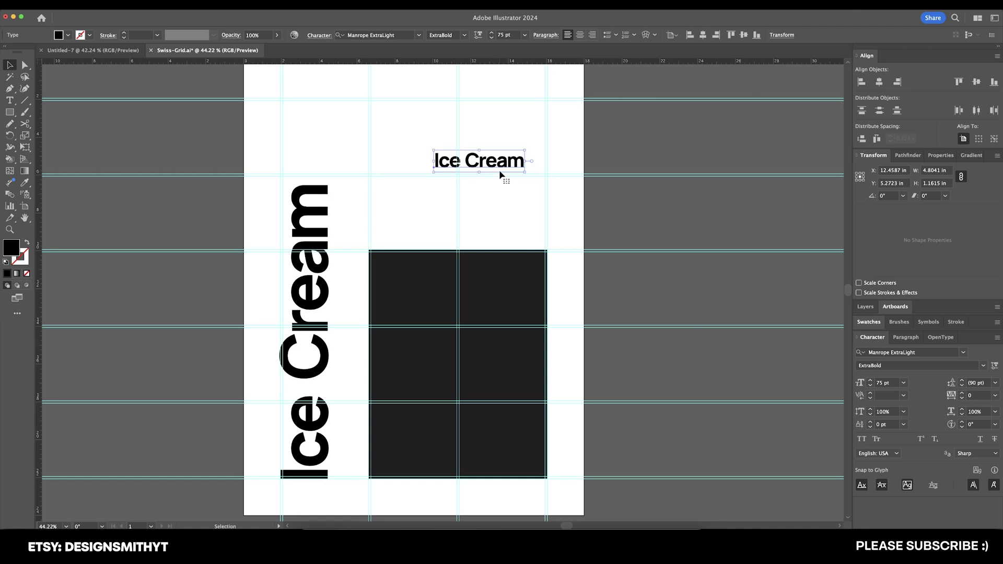
Replace the small text with "It does a" and "soul good." on two lines, right-aligned near the right margin.
triple_click(492, 162)
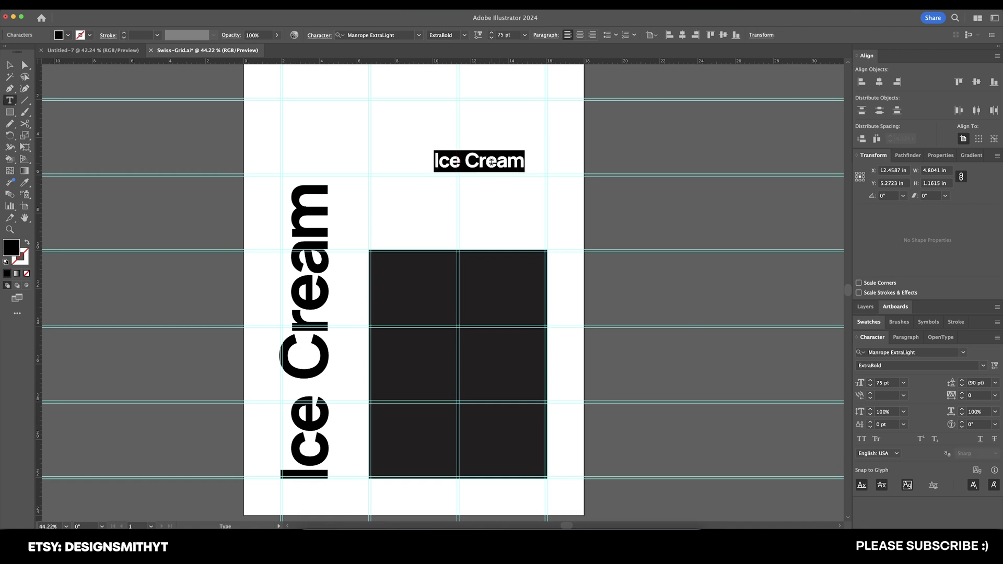
text(It does a )
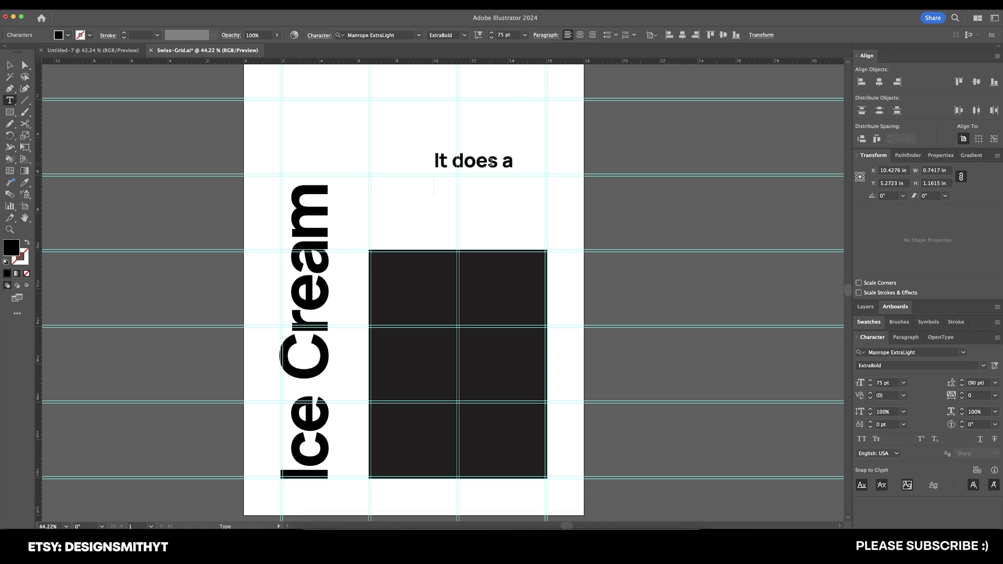
text(soul good.)
key(Escape)
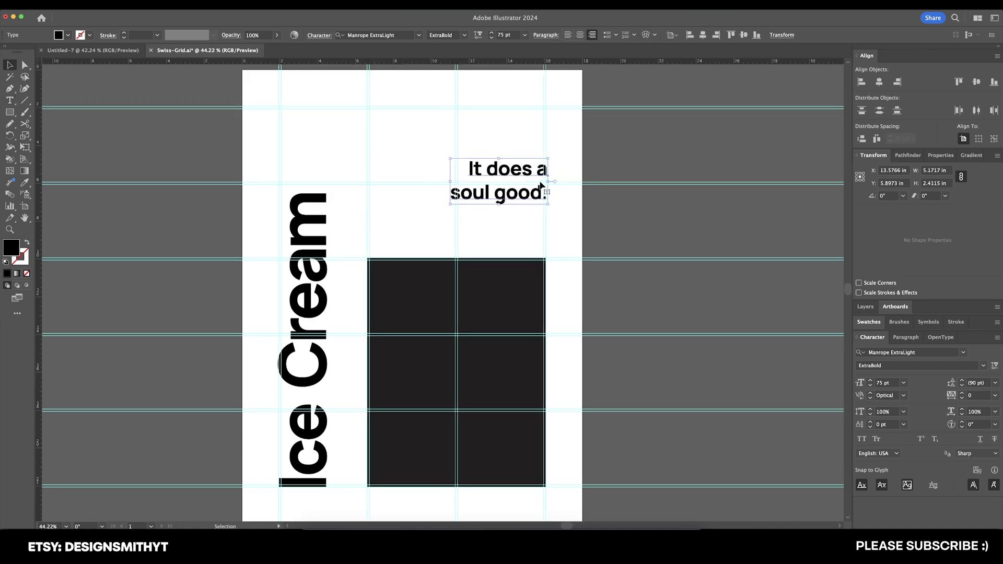
drag(541, 180, 539, 178)
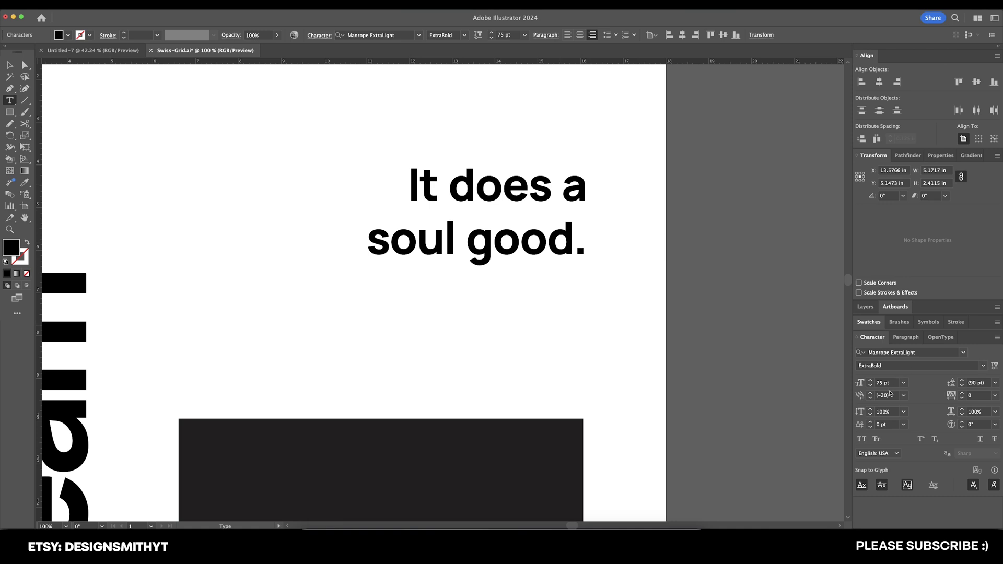
Tighten the kerning between letter pairs in the tagline "It does a", using values of -50 and -40.
click(890, 395)
text(-50)
key(Return)
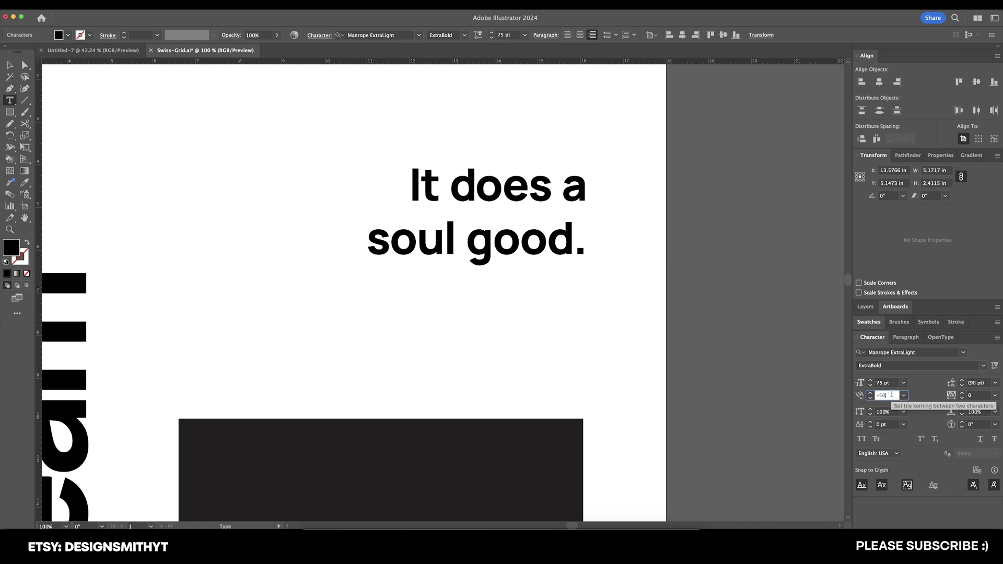
key(Return)
key(Right)
click(891, 394)
text(-40)
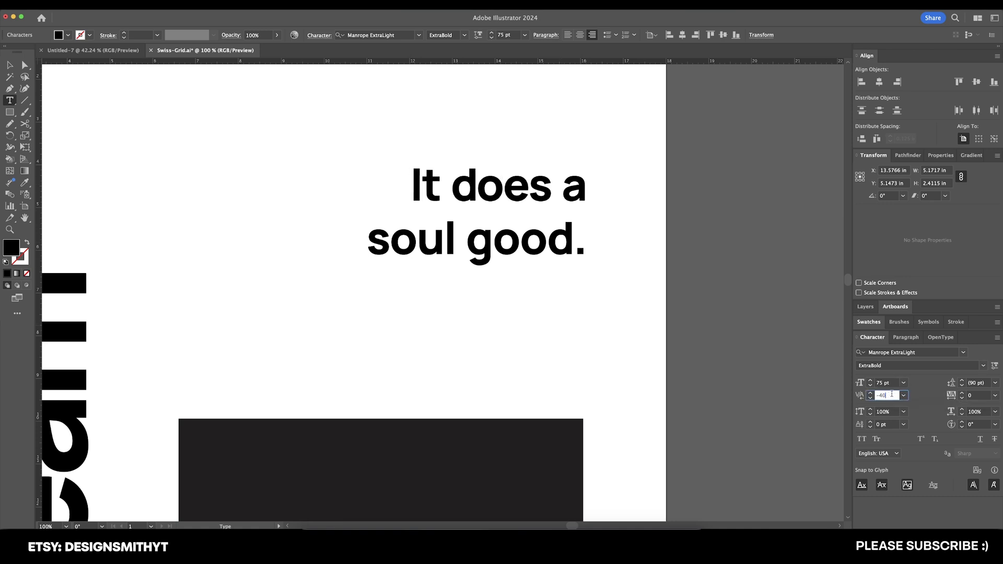
key(Return)
Set the kerning between letter pairs along the second tagline line "soul good." to -40 and finish editing the text.
key(Right)
key(Right)
key(Right)
key(Right)
key(Right)
click(892, 394)
text(-40)
key(Return)
click(892, 394)
key(Return)
click(892, 394)
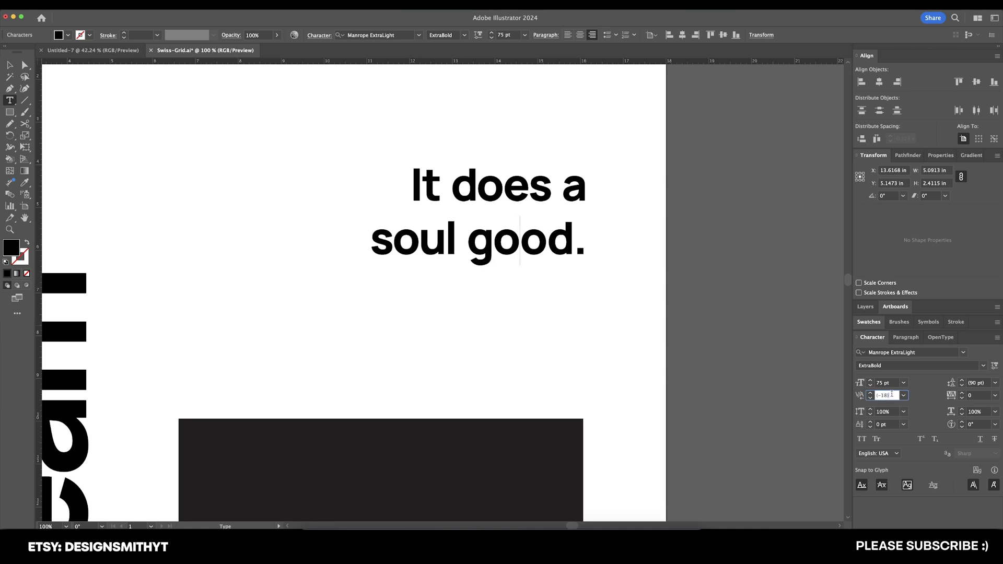
text(-40)
key(Return)
key(Right)
click(891, 395)
text(-40)
key(Return)
click(10, 66)
scroll(523, 293, down, 1)
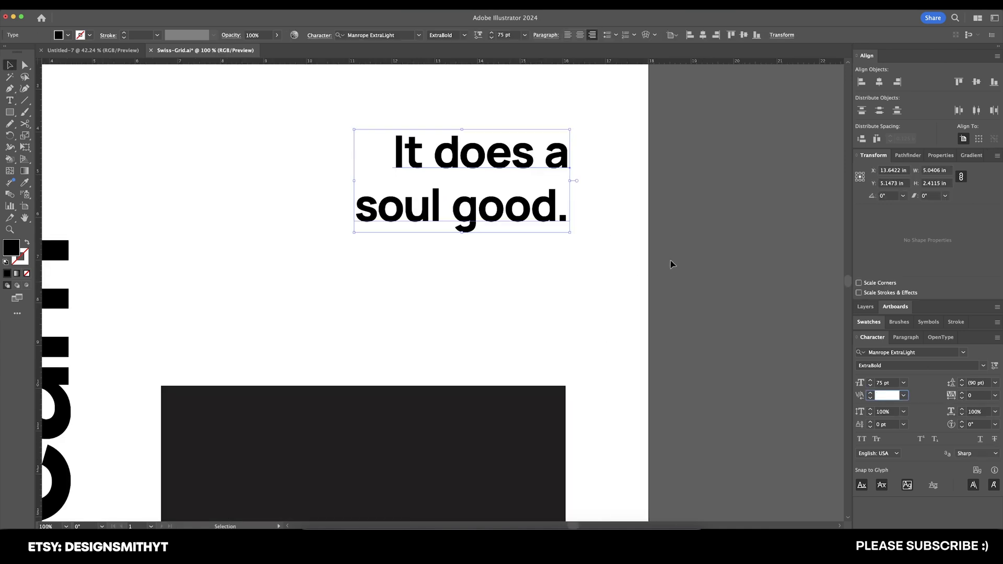
Set the leading of the two-line tagline to 80 pt and deselect it.
click(598, 247)
click(555, 207)
click(980, 383)
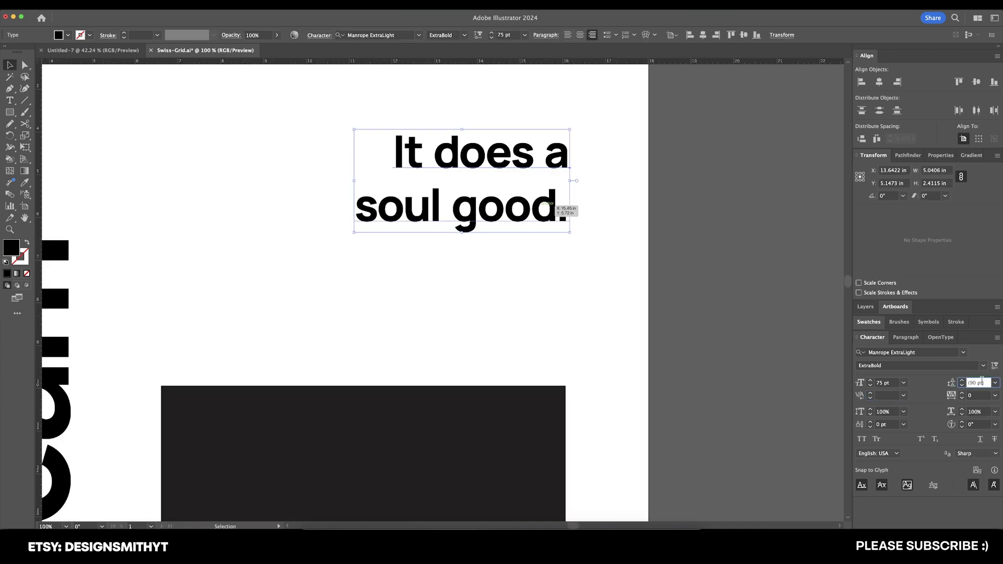
text(80)
key(Return)
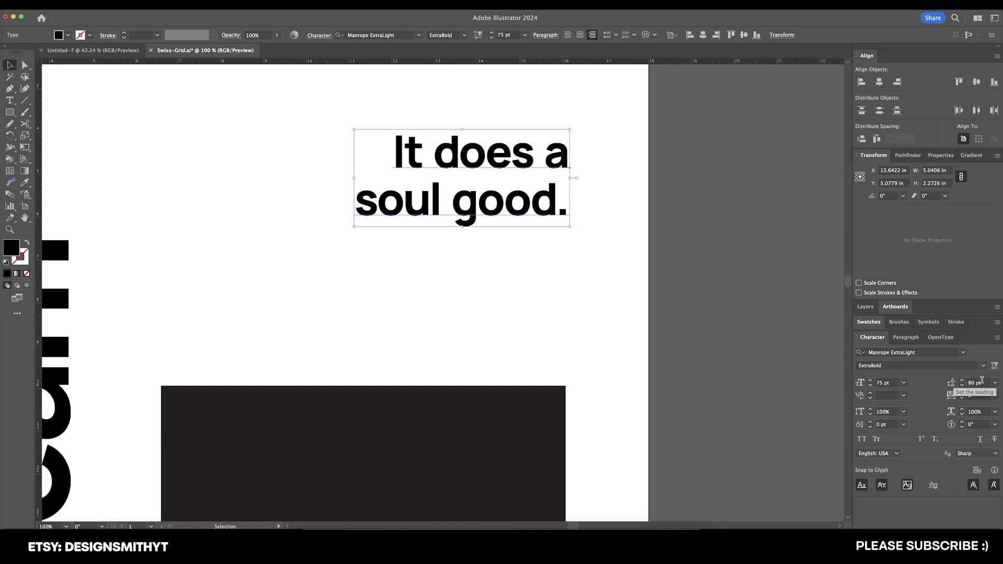
click(641, 331)
Show the guides and move the tagline so its second baseline and right edge sit on the grid lines.
scroll(617, 322, up, 2)
scroll(616, 321, left, 1)
key(super+semicolon)
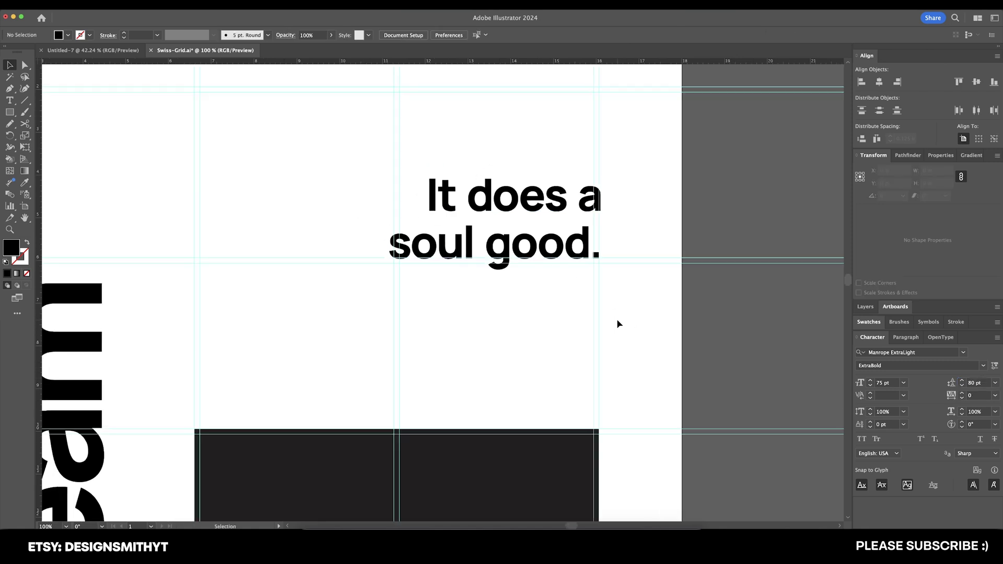
scroll(582, 236, up, 3)
drag(591, 251, 594, 262)
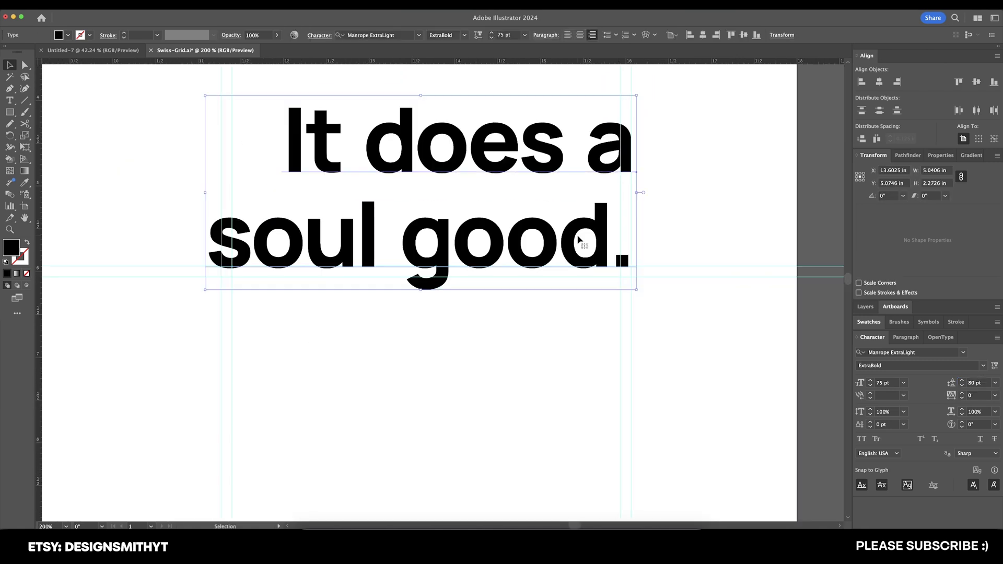
drag(579, 240, 578, 249)
click(662, 251)
click(453, 193)
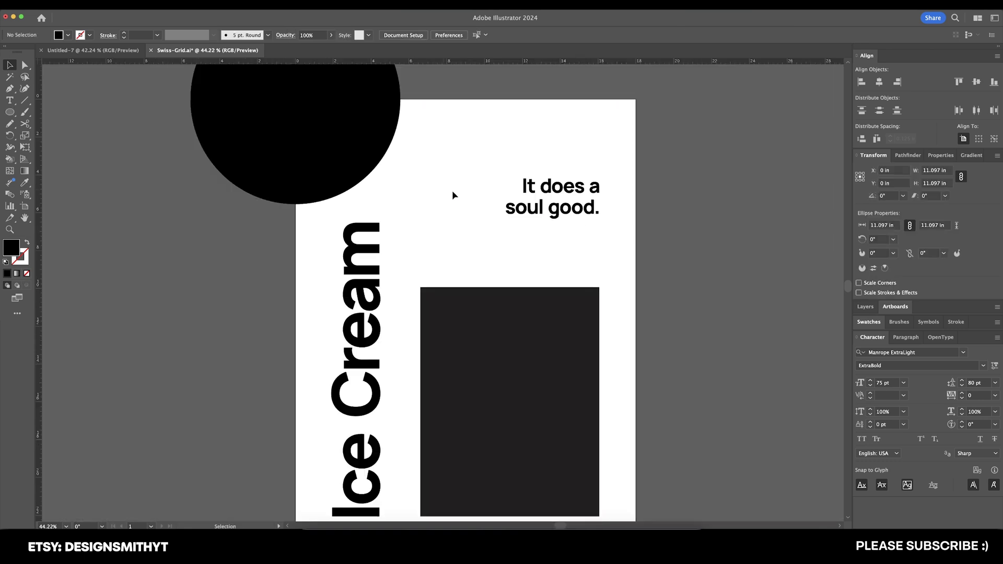
Resize the black circle at the poster's top-left corner to about 12.125 in across, fitting it to the grid guides.
scroll(453, 193, up, 2)
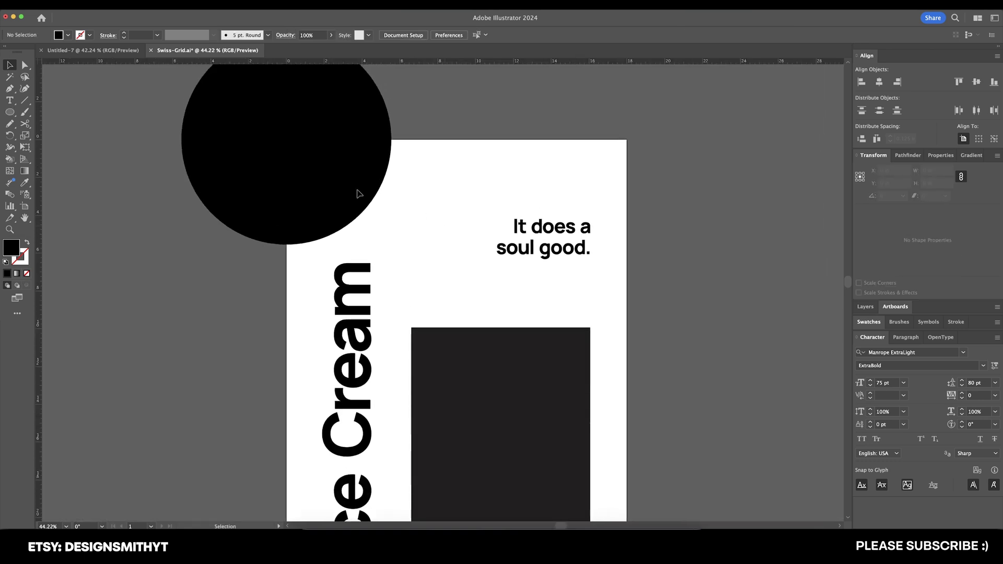
click(359, 194)
drag(391, 244, 367, 219)
key(super+semicolon)
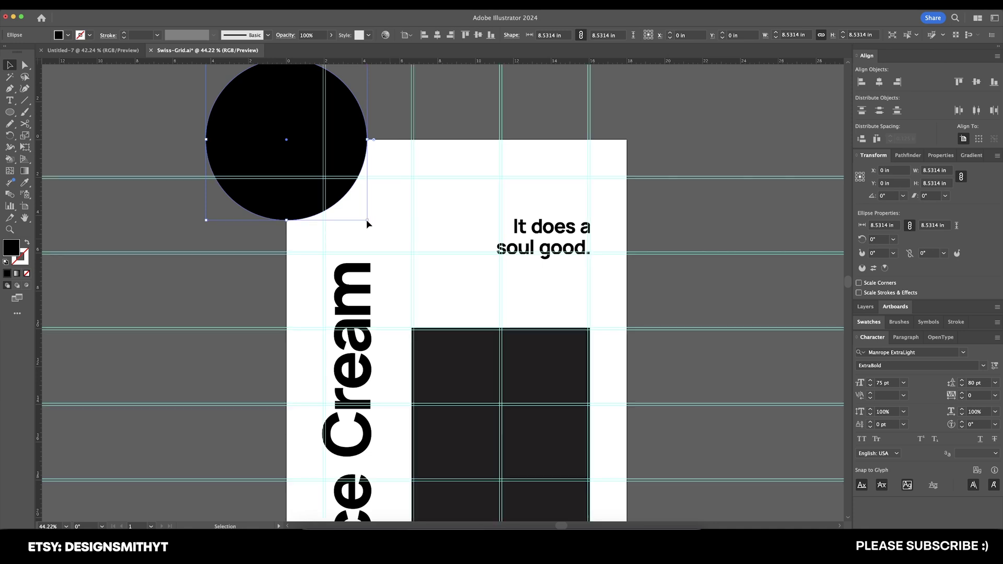
scroll(371, 226, down, 1)
drag(355, 209, 391, 244)
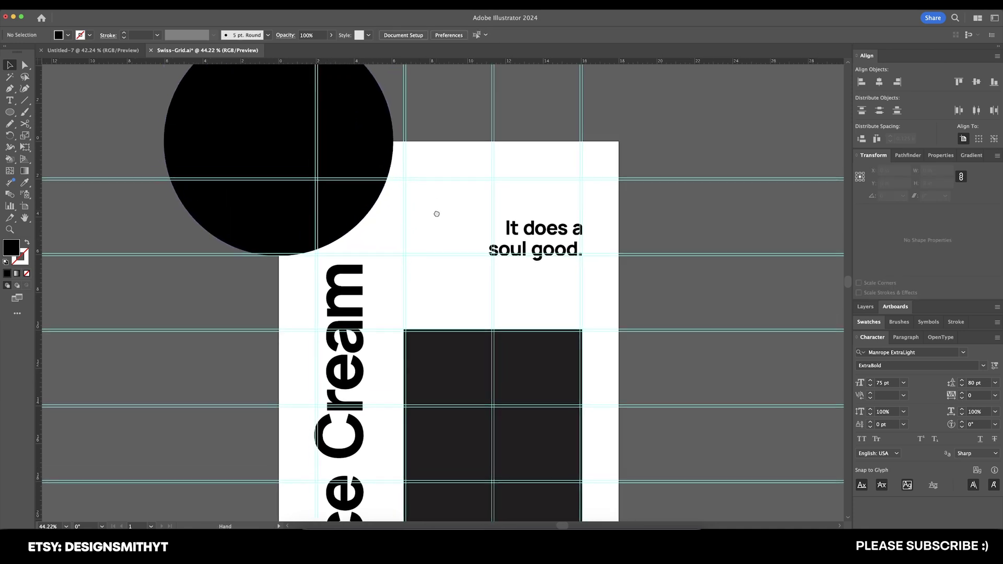
scroll(336, 221, up, 3)
scroll(358, 209, down, 3)
mouse_move(435, 234)
mouse_down()
mouse_move(524, 334)
mouse_move(446, 223)
mouse_up()
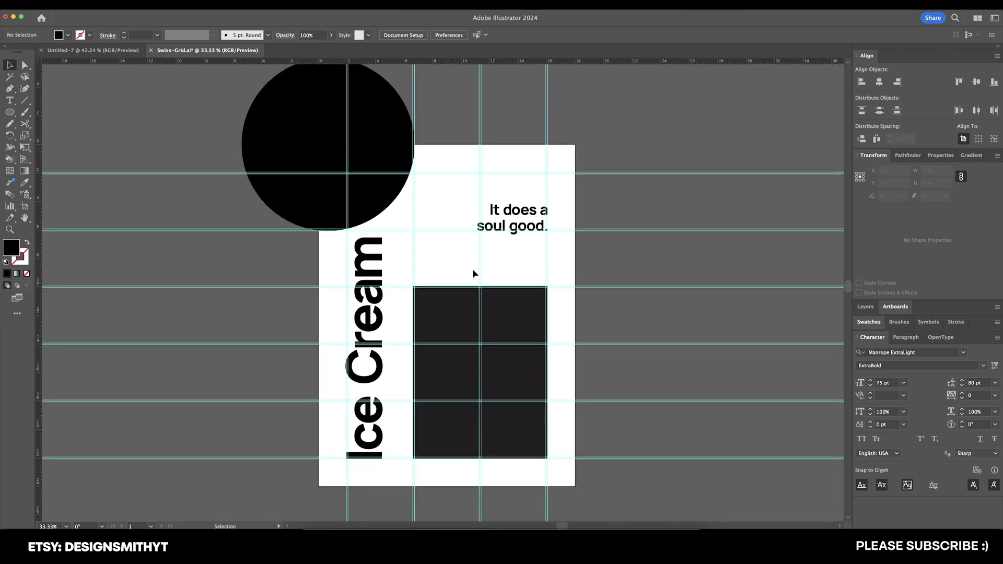
Halve the size of the duplicate circle beside the poster by dividing its 12.125 in height by 2, keeping its proportions.
scroll(469, 271, right, 3)
scroll(468, 271, down, 2)
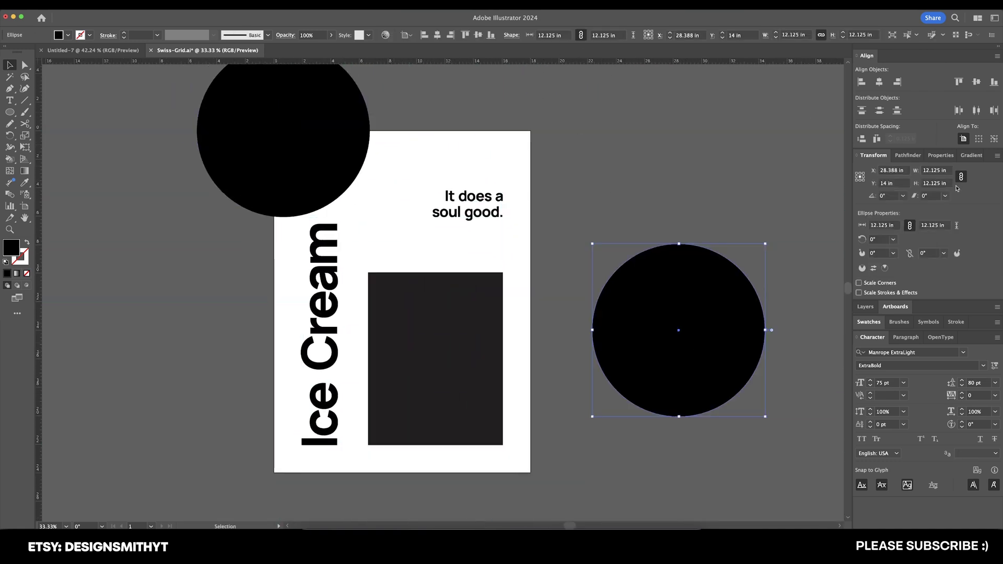
click(950, 185)
text(/2)
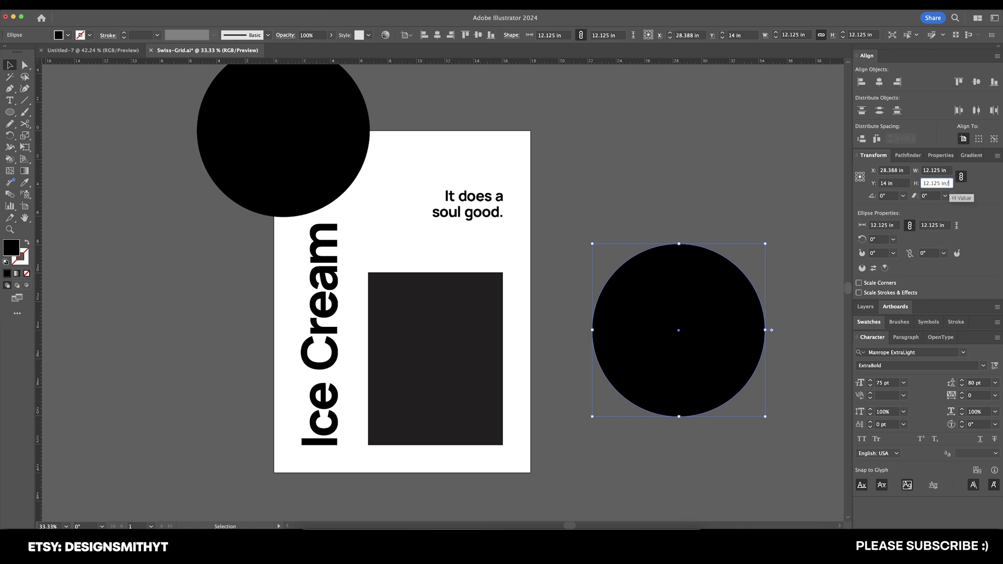
key(Return)
Move the small circle onto the poster so it is centred on the dark rectangle's top-right corner.
drag(672, 334, 453, 319)
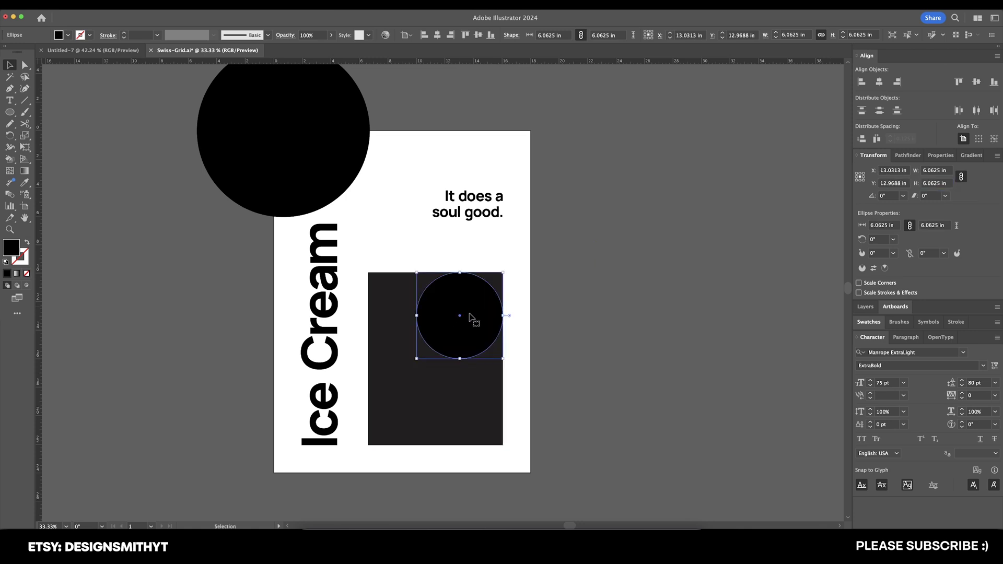
key(super+1)
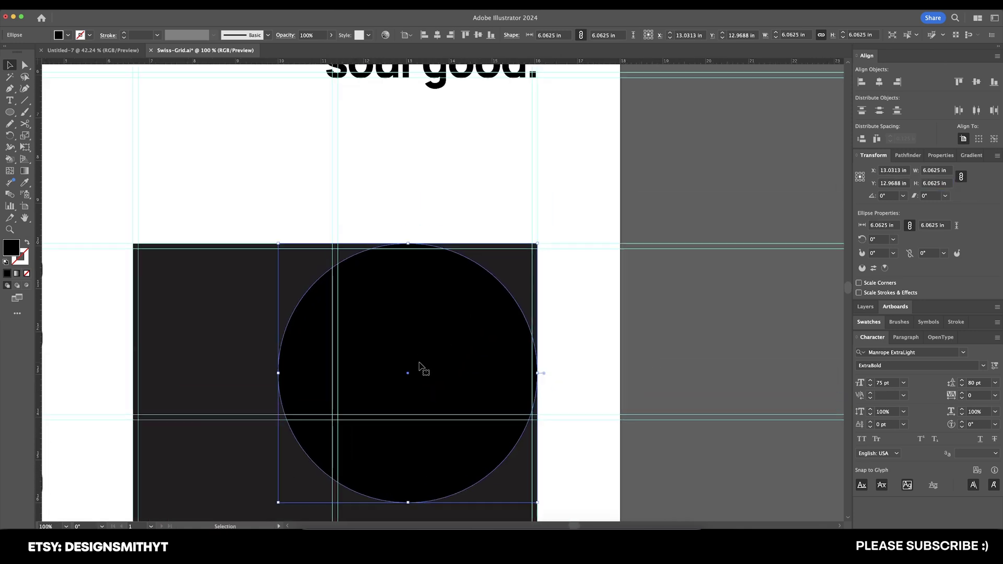
drag(420, 365, 536, 223)
scroll(547, 230, up, 3)
drag(564, 253, 568, 251)
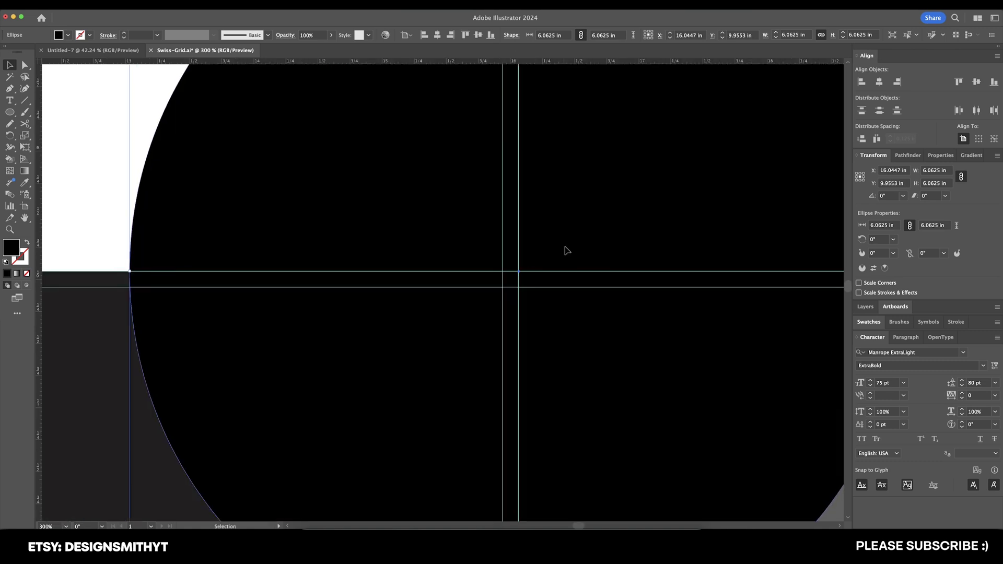
Send the small circle behind the dark rectangle and hide the guides.
key(super+minus)
key(super+minus)
key(super+minus)
key(super+minus)
click(698, 243)
scroll(585, 224, right, 2)
scroll(586, 224, down, 1)
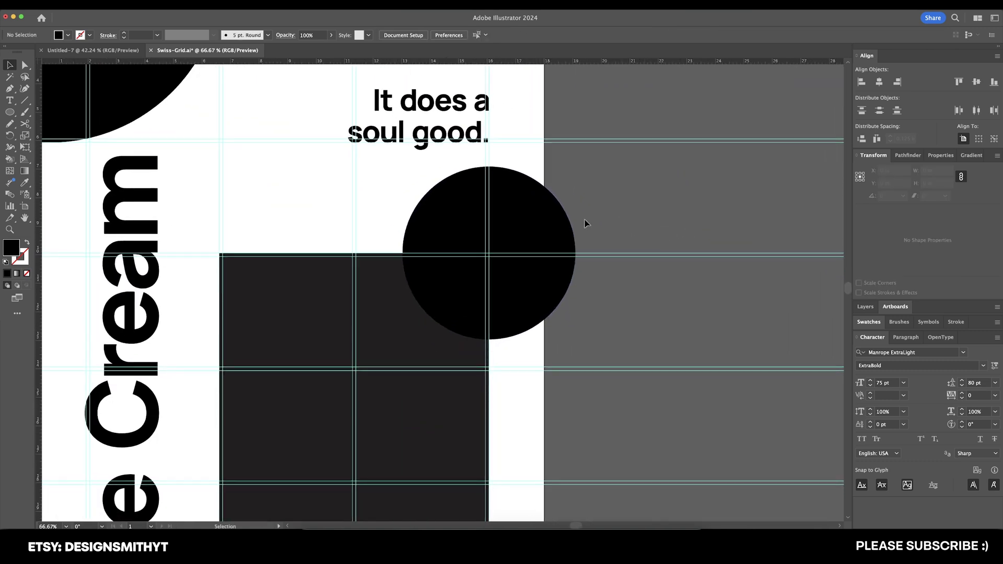
click(548, 226)
key(super+shift+bracketleft)
key(super+minus)
key(super+minus)
click(463, 114)
key(super+semicolon)
Draw an 18 x 24 in rectangle covering the artboard and use it as a clipping mask for both circles.
key(m)
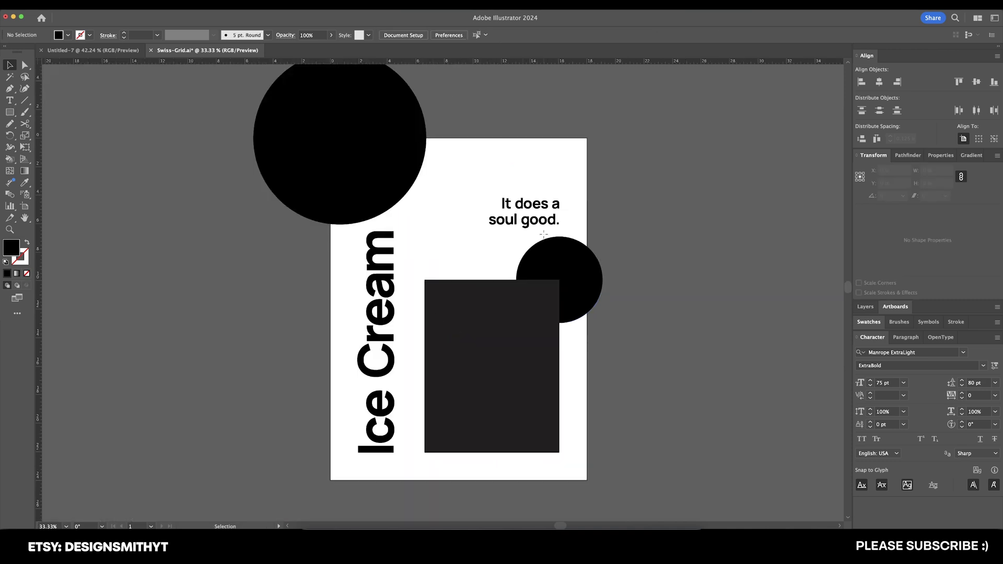
key(m)
mouse_move(586, 479)
mouse_down()
mouse_move(442, 257)
mouse_move(330, 138)
mouse_up()
key(v)
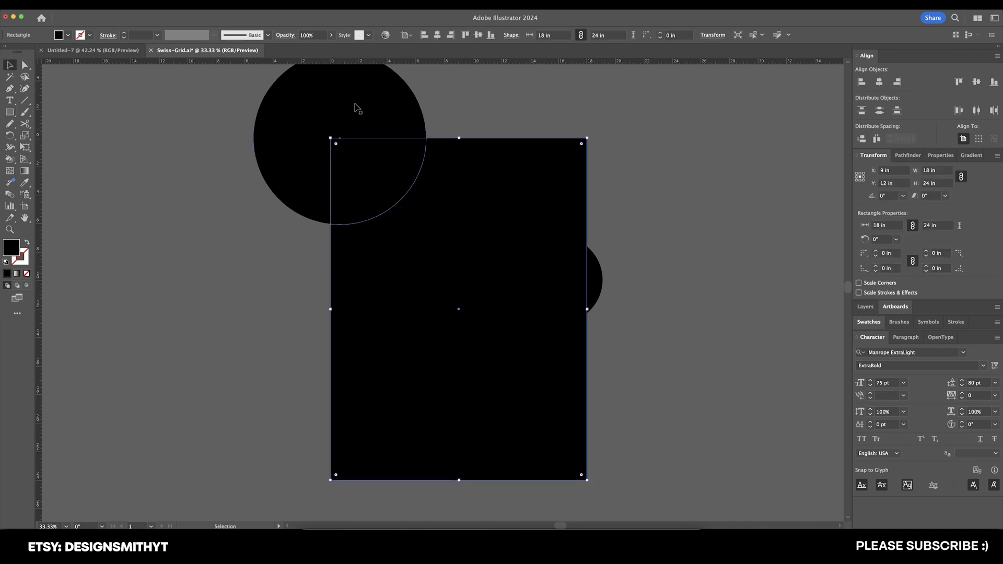
shift+click(358, 109)
shift+click(594, 289)
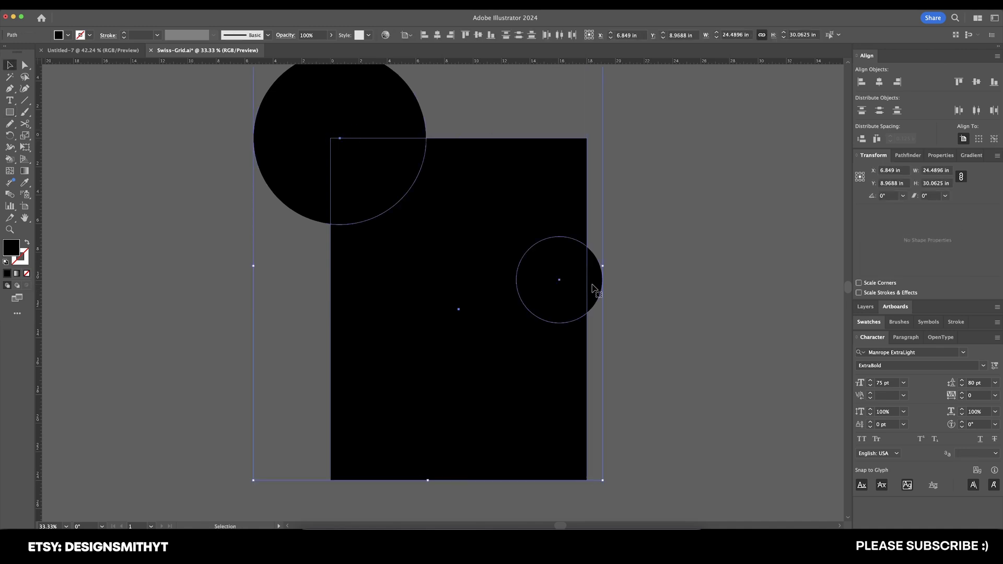
key(ctrl+7)
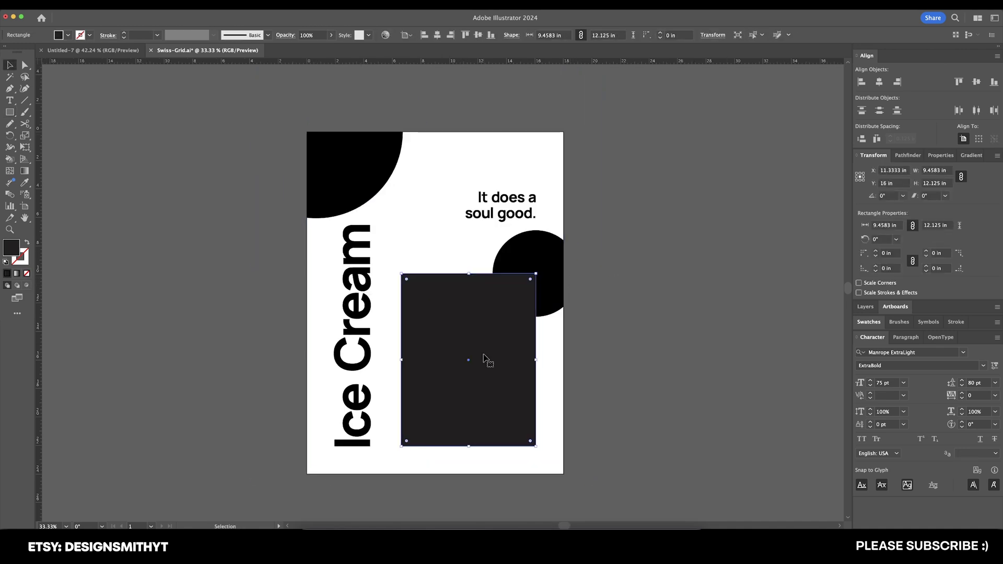
click(624, 326)
drag(624, 326, 639, 329)
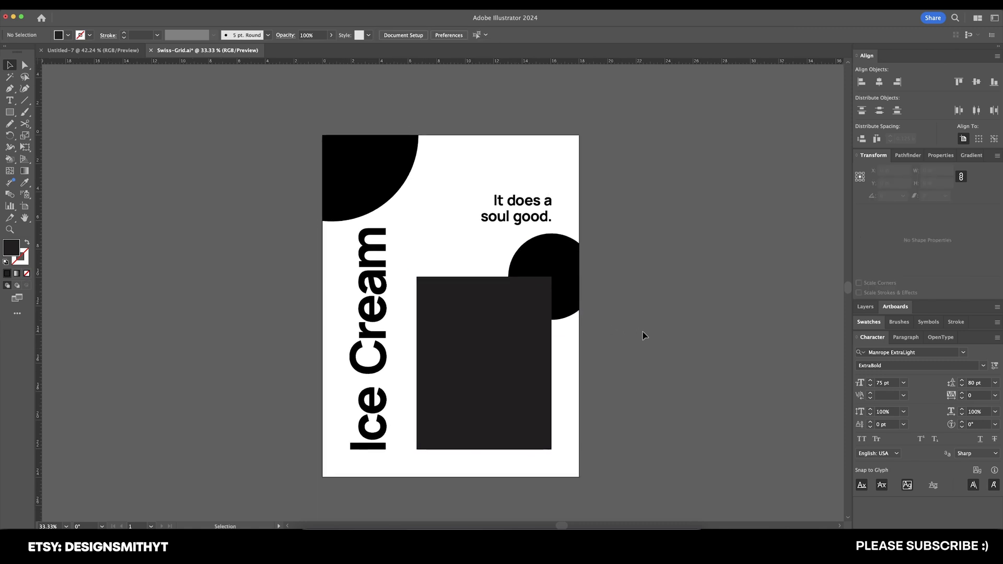
click(557, 264)
double_click(560, 261)
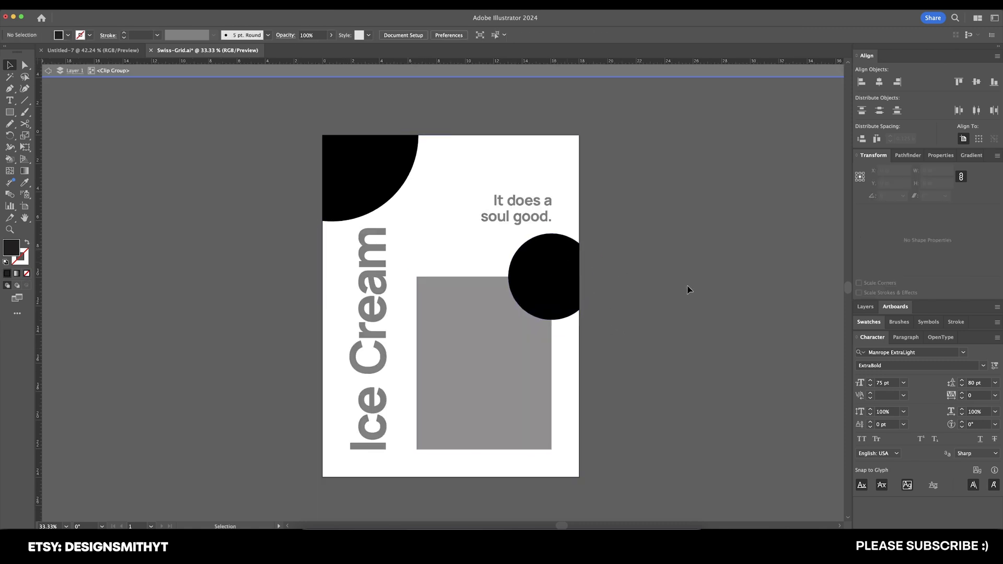
double_click(236, 444)
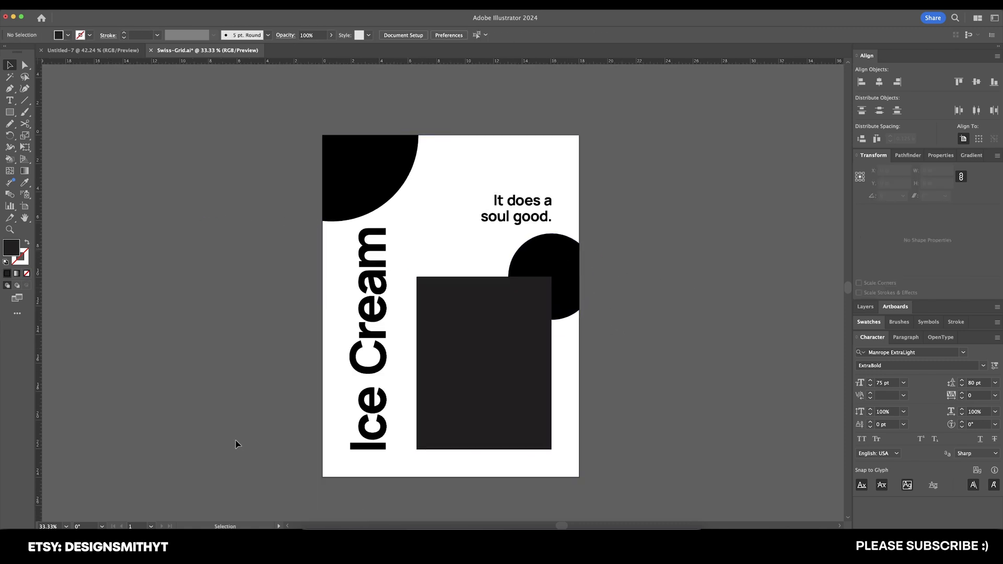
Select the small circle inside the clip group and open the Ice Cream swatch library from the Foods collection.
double_click(523, 267)
click(520, 265)
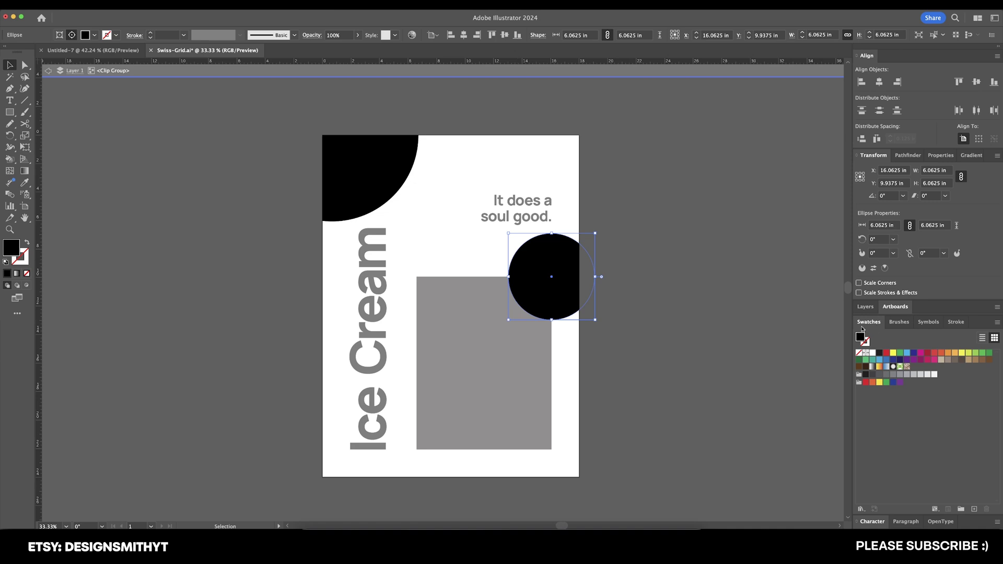
click(997, 323)
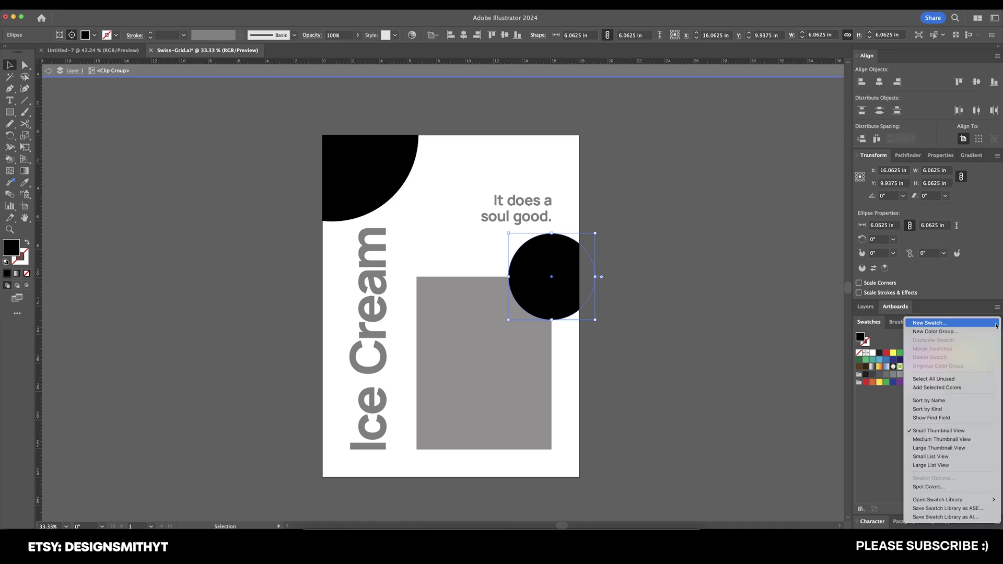
mouse_move(963, 499)
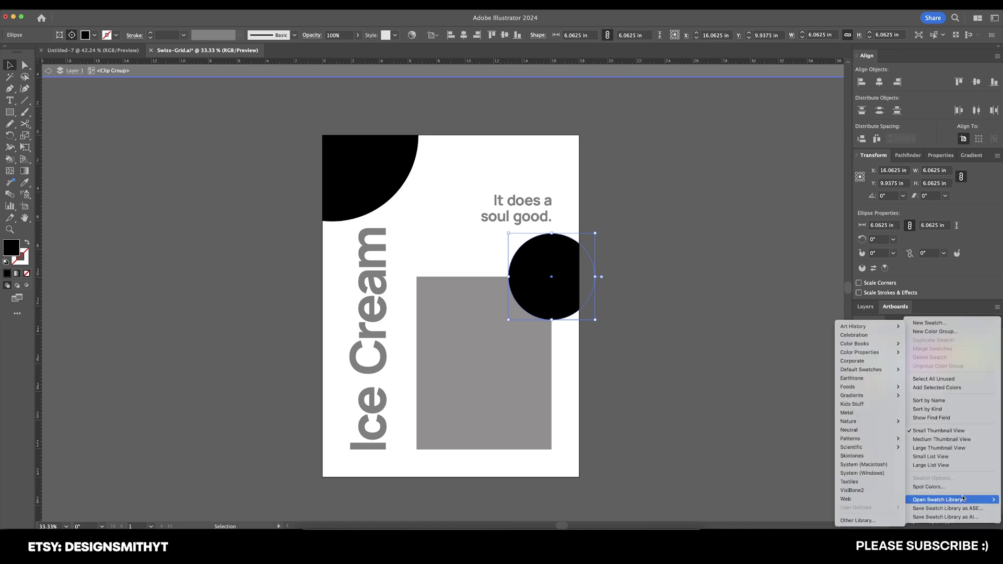
mouse_move(847, 389)
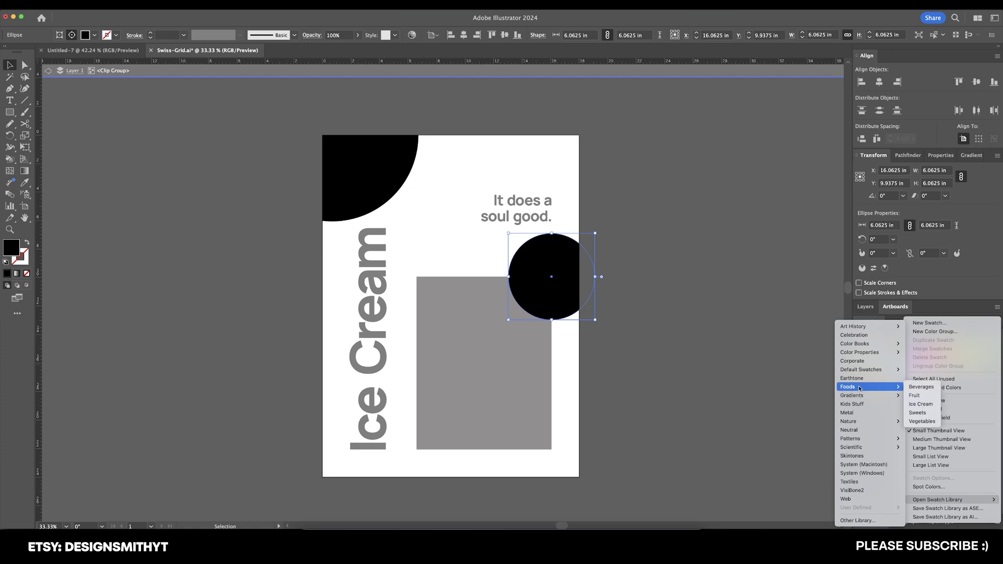
click(920, 404)
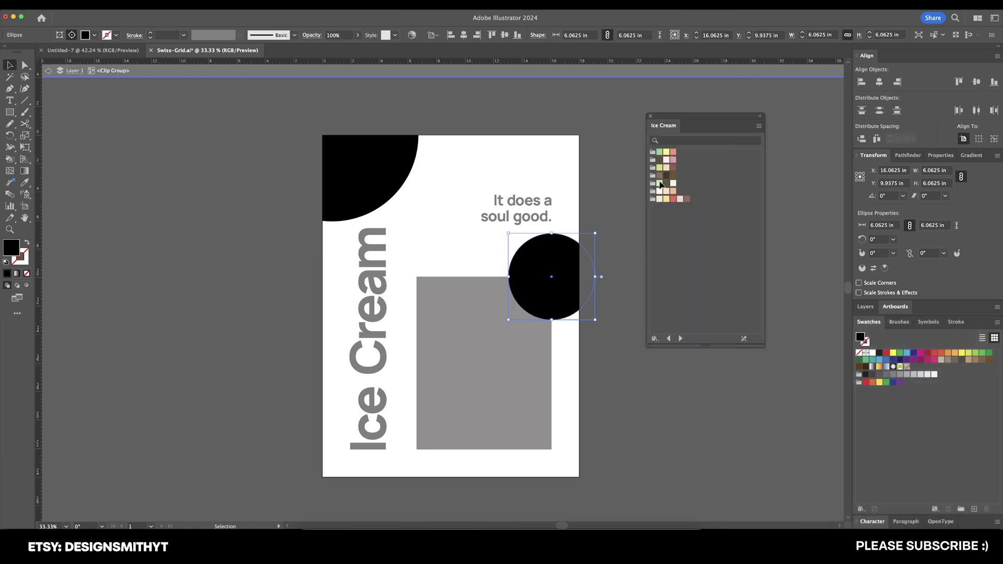
Fill the small circle with coral red and the large circle with light yellow from the Ice Cream swatches, then leave isolation mode.
click(673, 199)
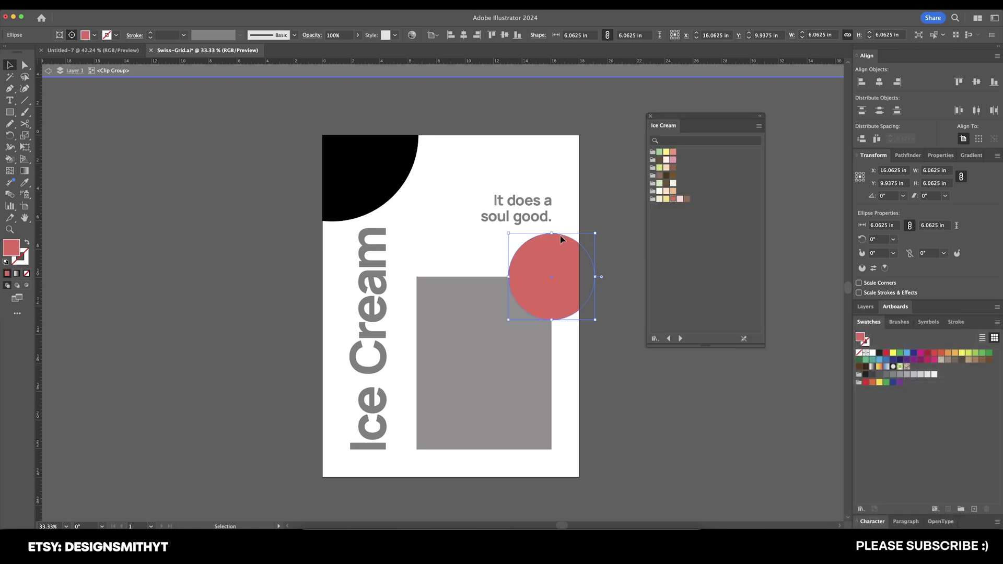
click(392, 175)
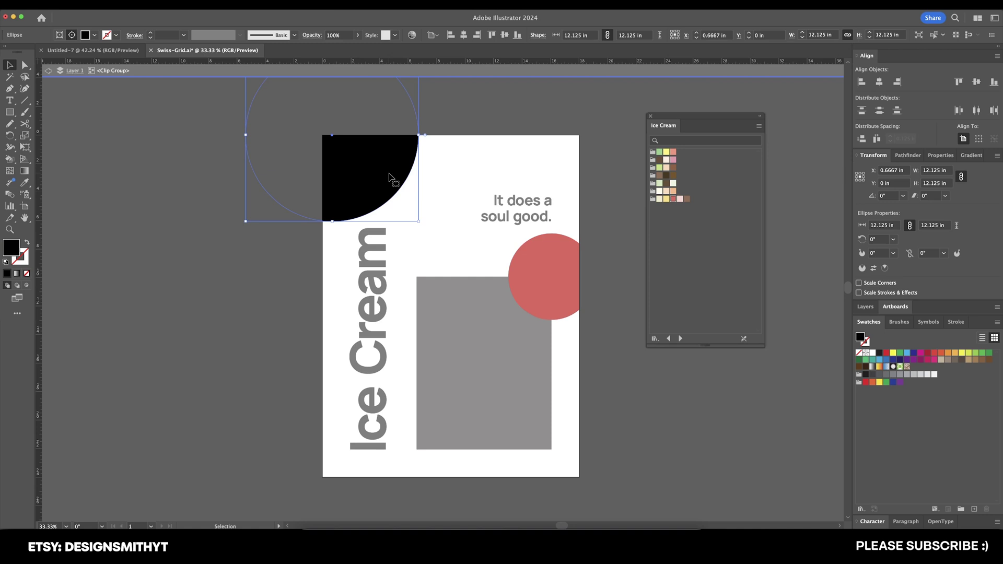
click(666, 153)
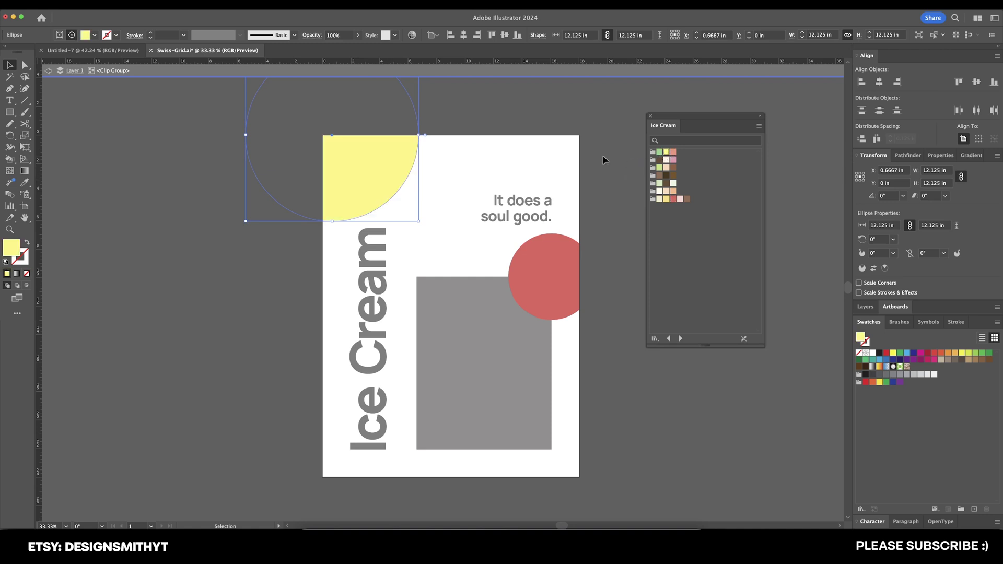
double_click(621, 285)
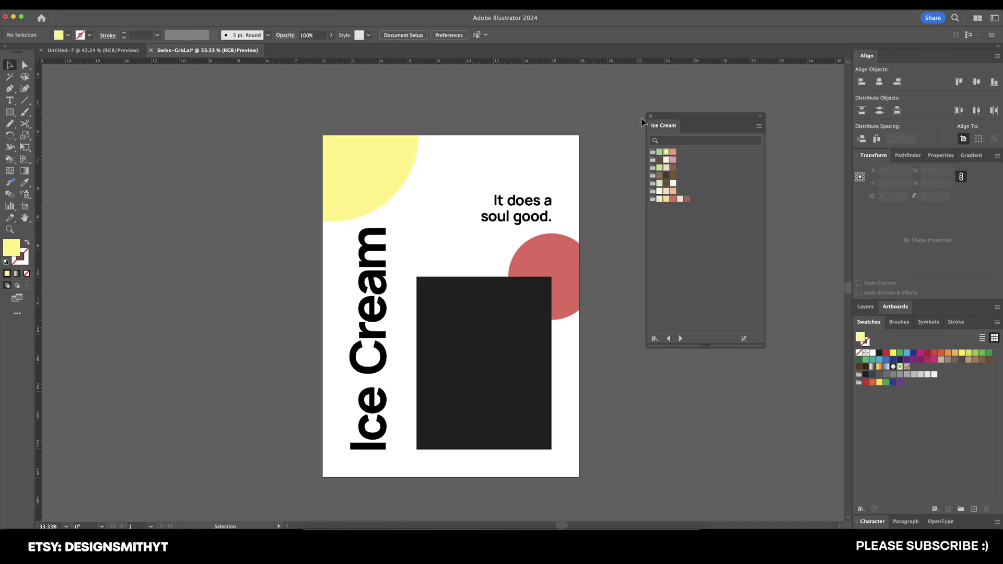
Recolour the tagline and the vertical "Ice Cream" heading with the medium brown Ice Cream swatch.
click(533, 214)
shift+click(388, 275)
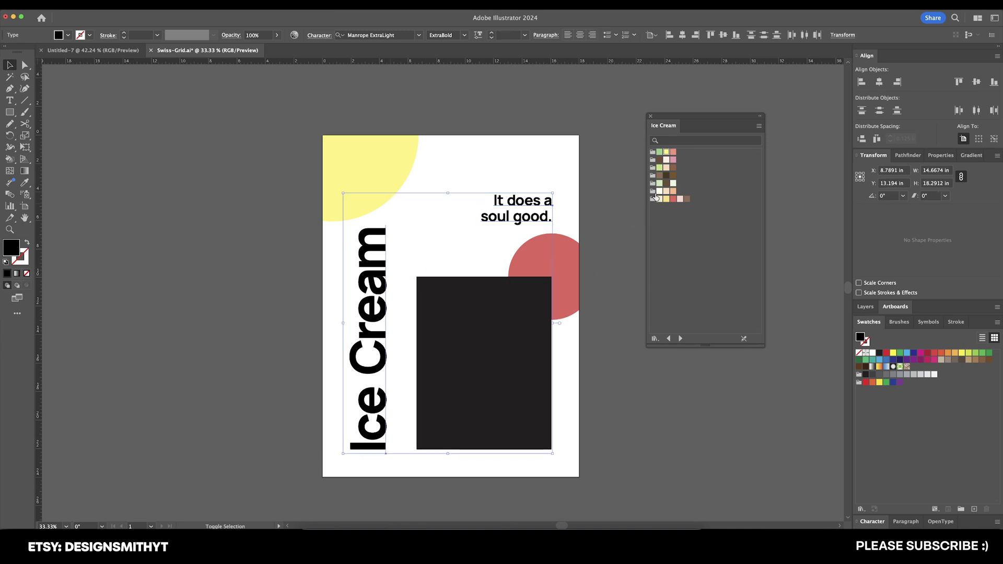
click(667, 176)
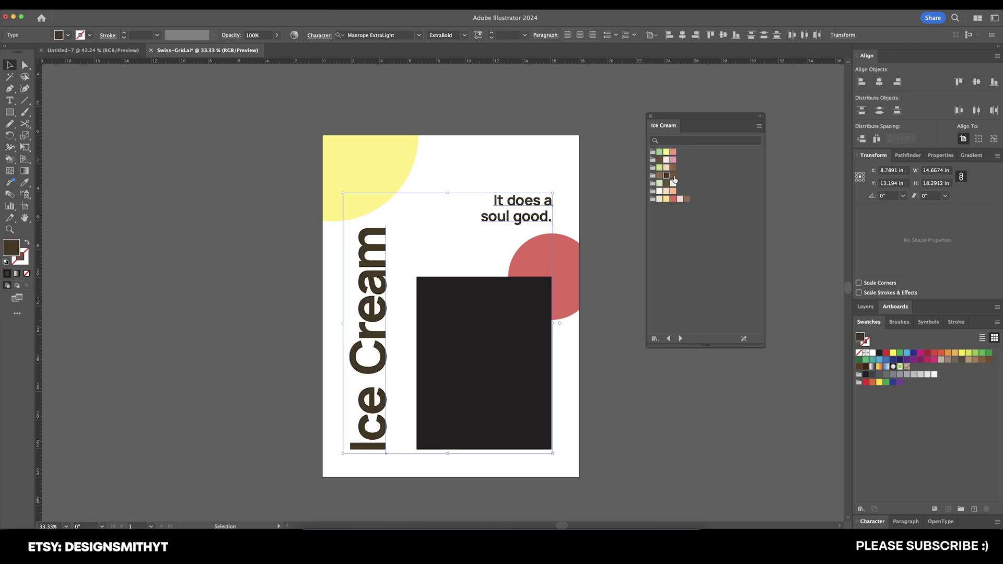
click(674, 177)
click(530, 114)
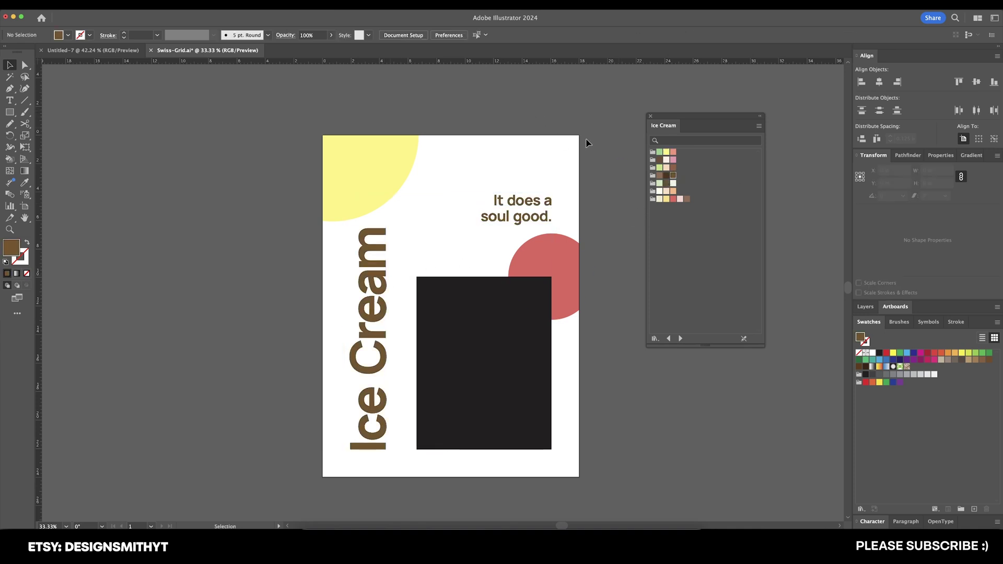
Add an 18 x 24 in background rectangle behind all the artwork and fill it with the pale cream Ice Cream swatch.
key(m)
drag(579, 130, 323, 473)
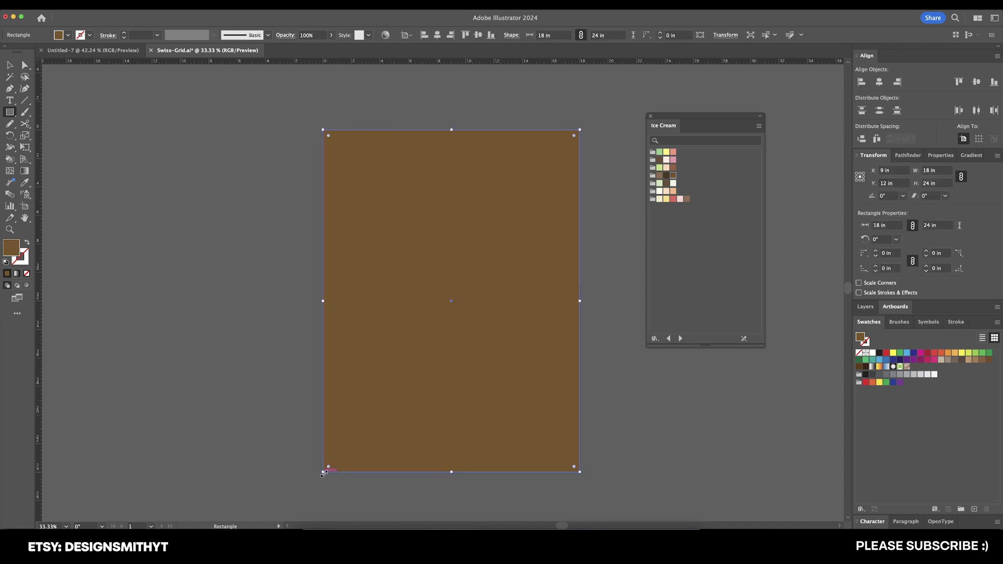
key(super+shift+bracketleft)
key(i)
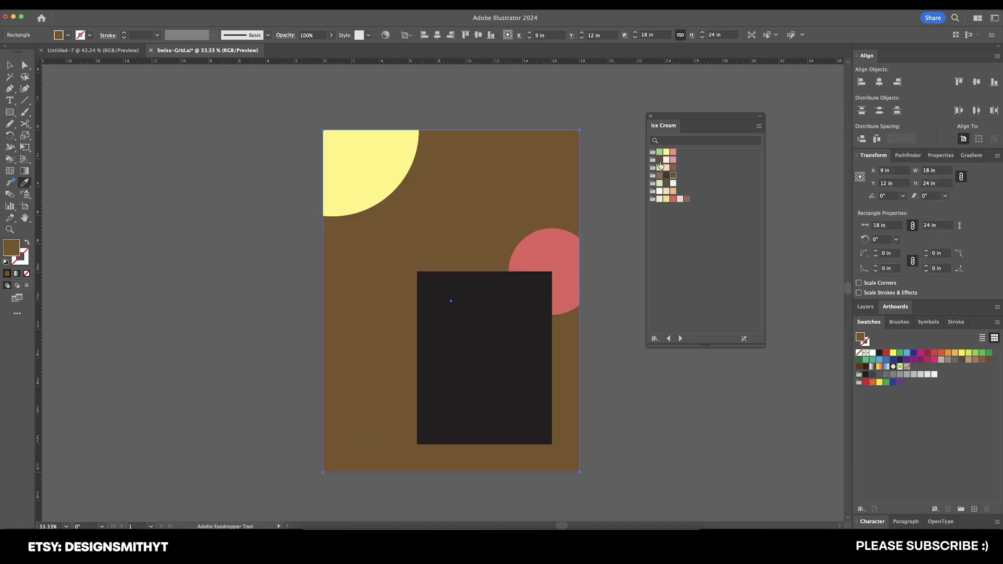
click(667, 160)
key(v)
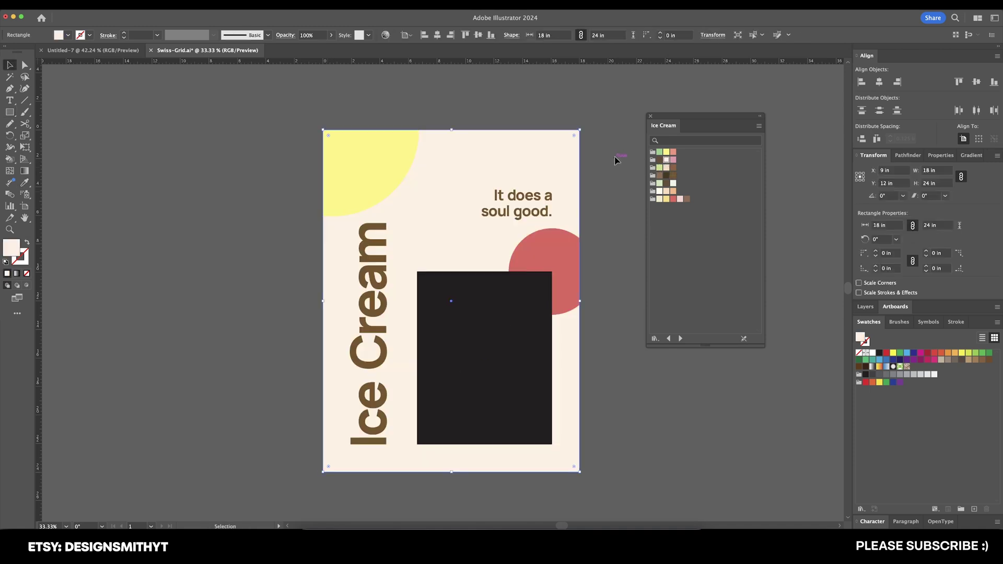
Recolour the background rectangle with the pale mint green Ice Cream swatch, then deselect it and close the swatch library.
click(660, 192)
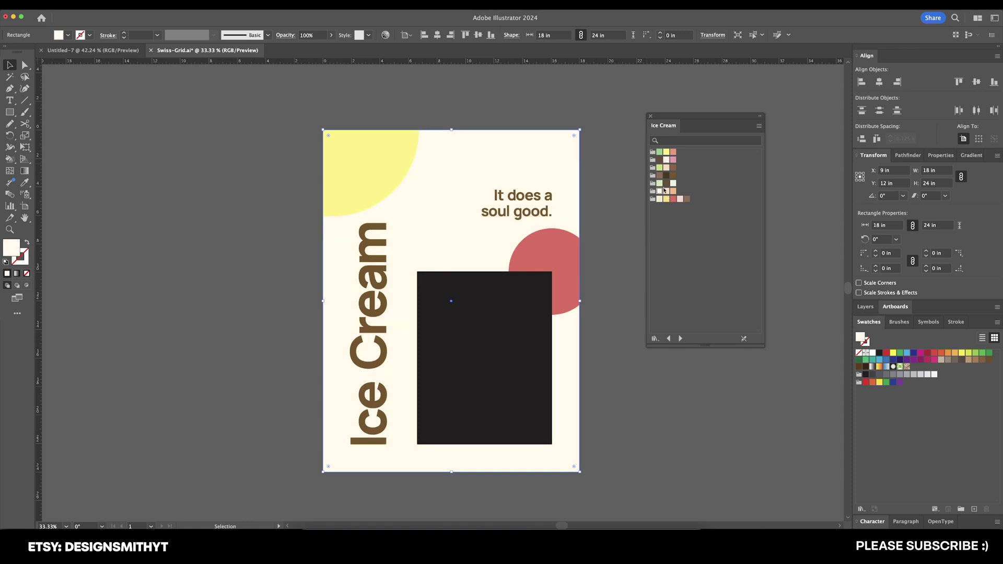
click(674, 185)
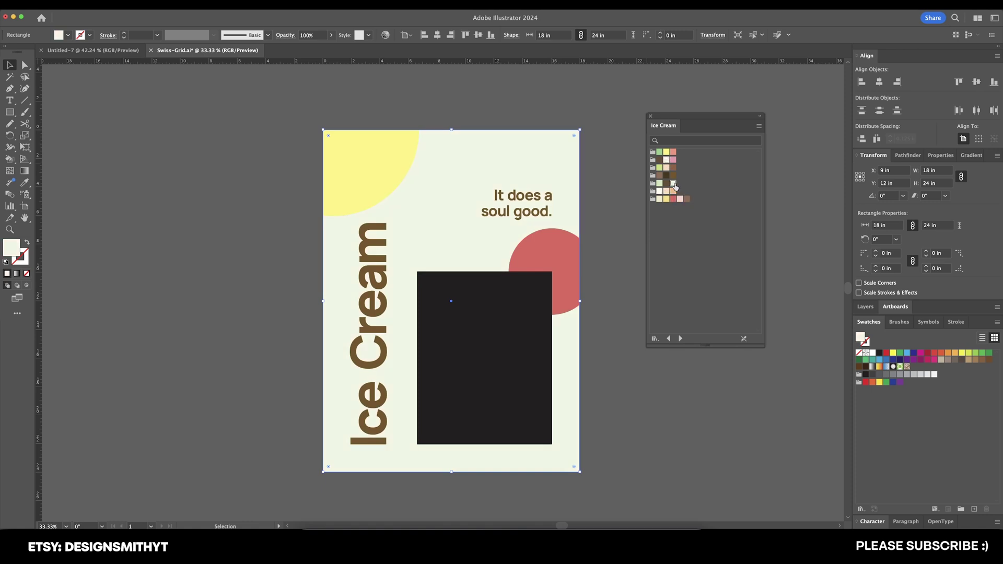
click(610, 204)
scroll(601, 206, right, 2)
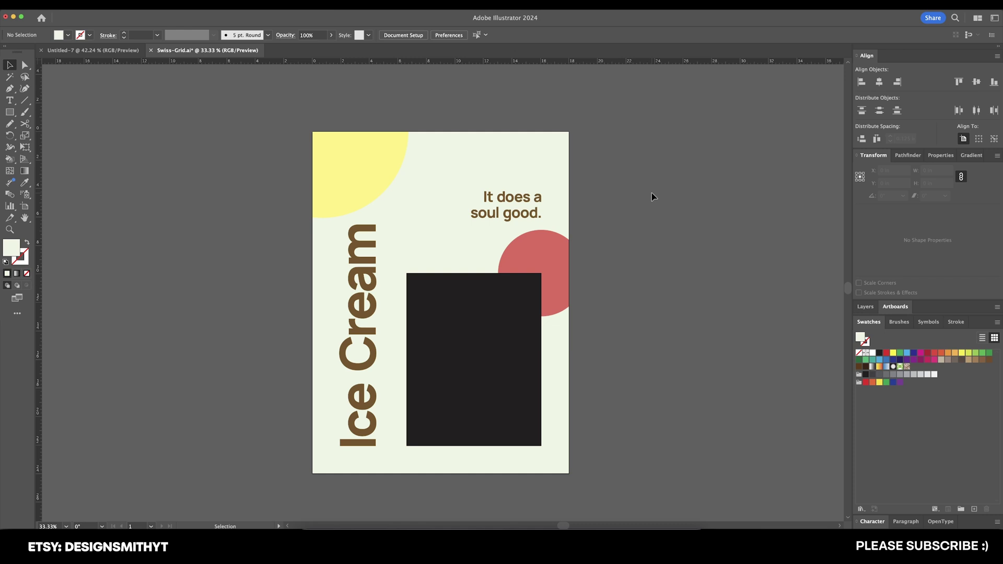
scroll(655, 203, left, 1)
scroll(656, 204, down, 1)
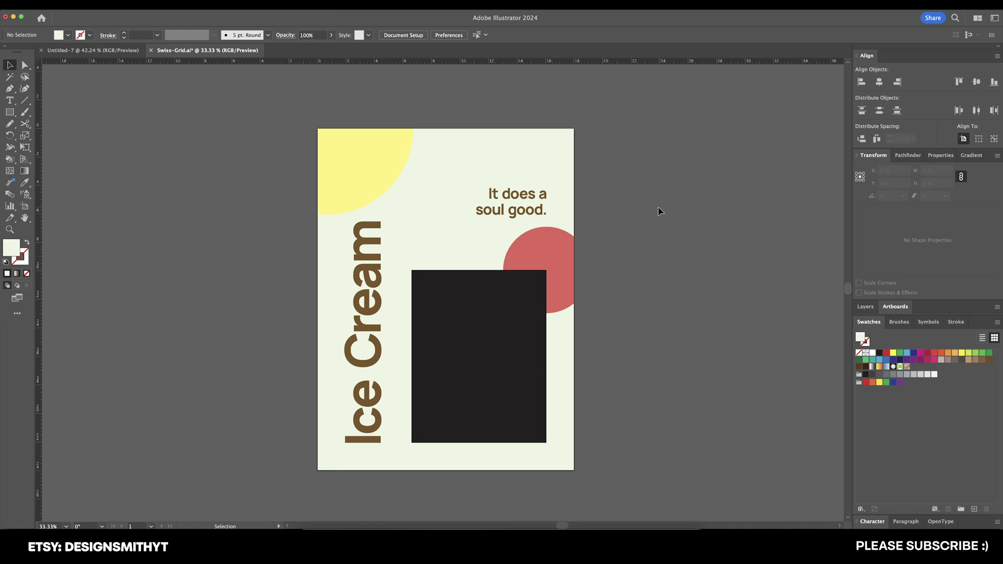
Select and copy all the poster artwork, and switch to the blank document in Photoshop.
key(super+a)
key(a)
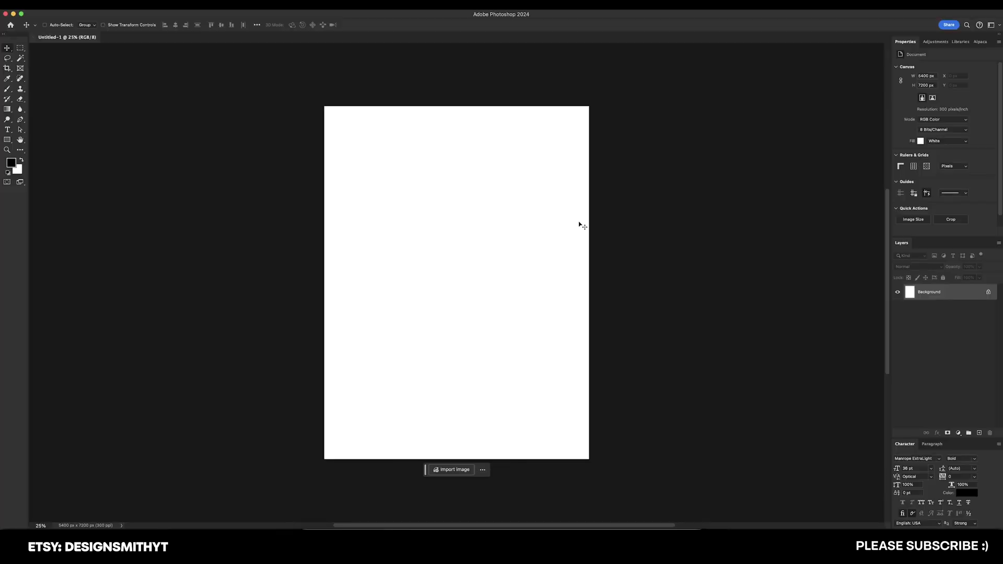
Check the blank document's image size with the dimensions displayed in inches.
key(super+alt+i)
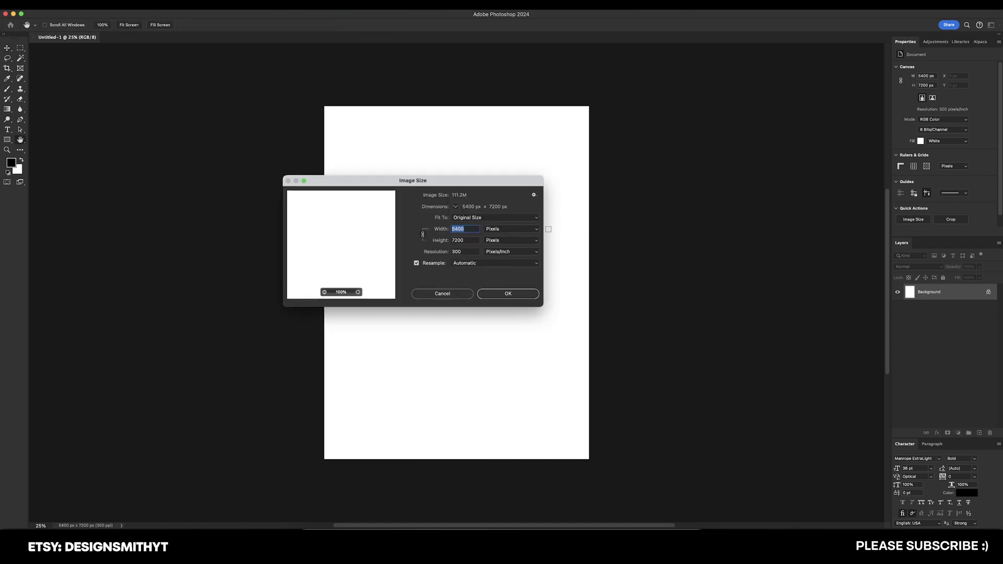
click(508, 229)
click(507, 230)
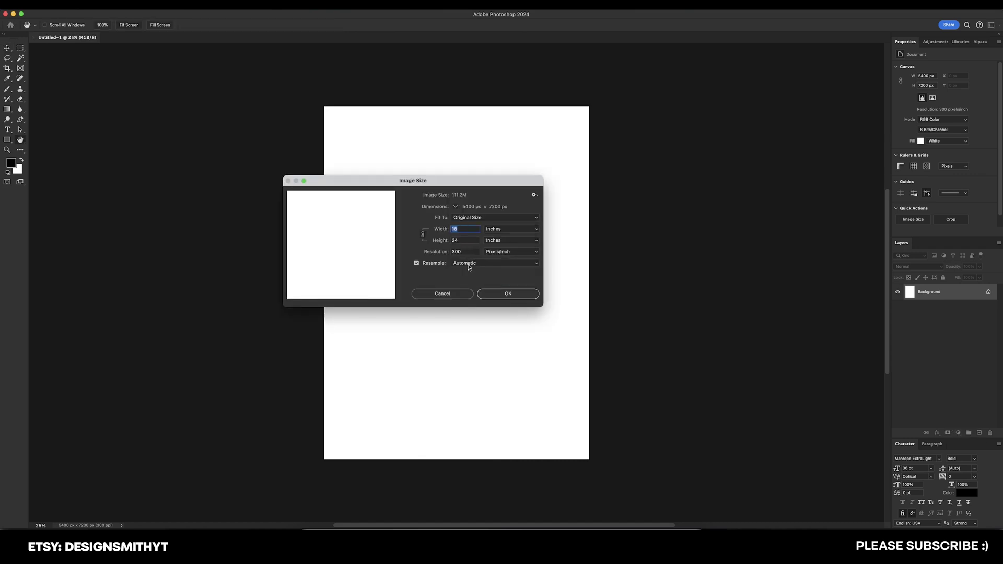
click(492, 296)
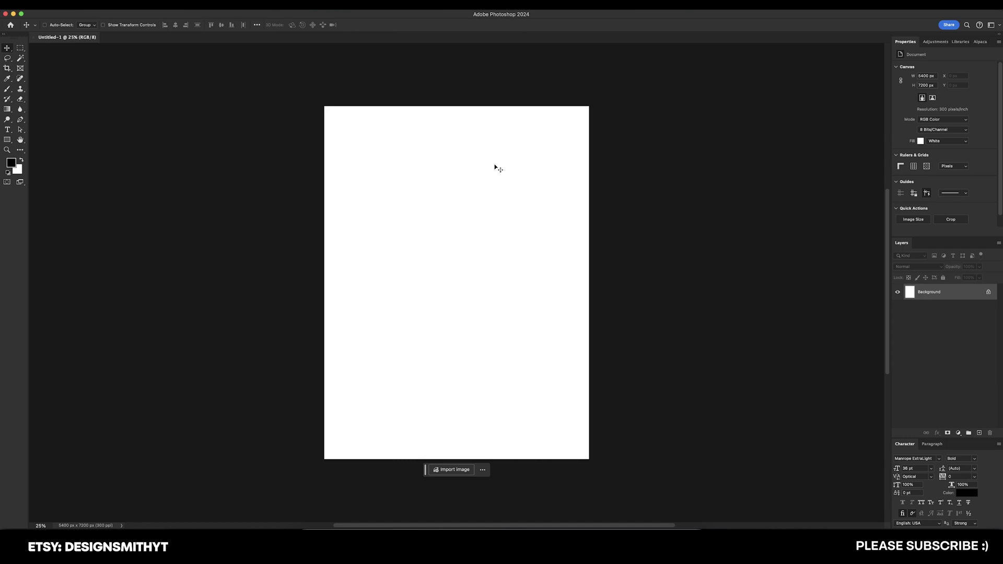
Paste the copied poster artwork into the blank document as a Smart Object.
key(super+v)
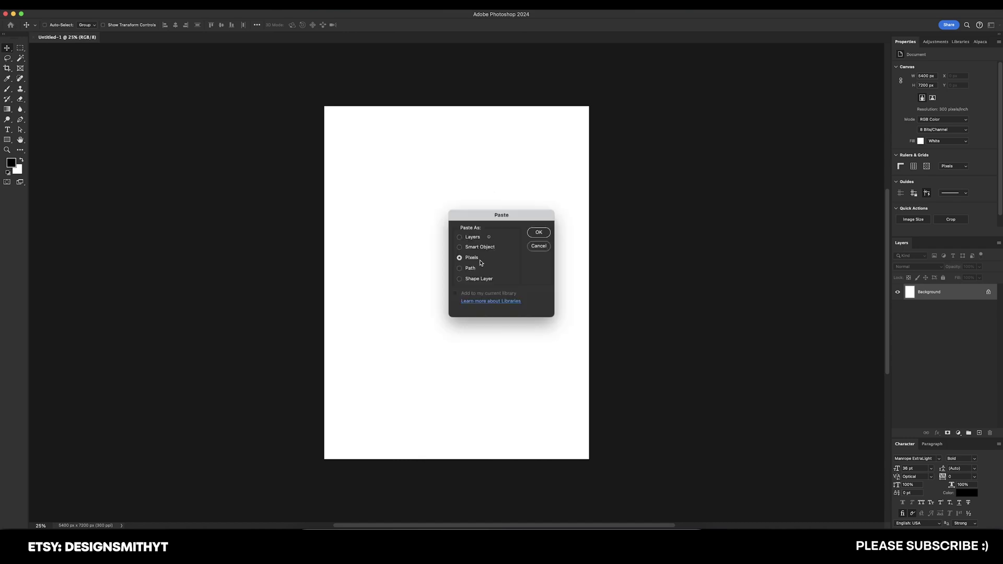
click(481, 248)
click(539, 233)
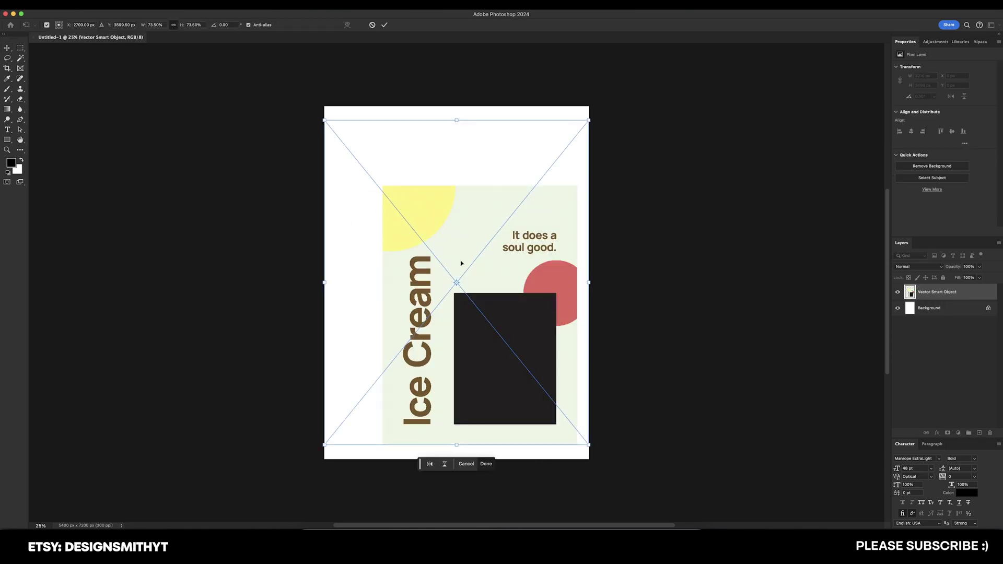
Scale the pasted artwork to 100% and move it so the poster fills the canvas.
click(202, 24)
text(100)
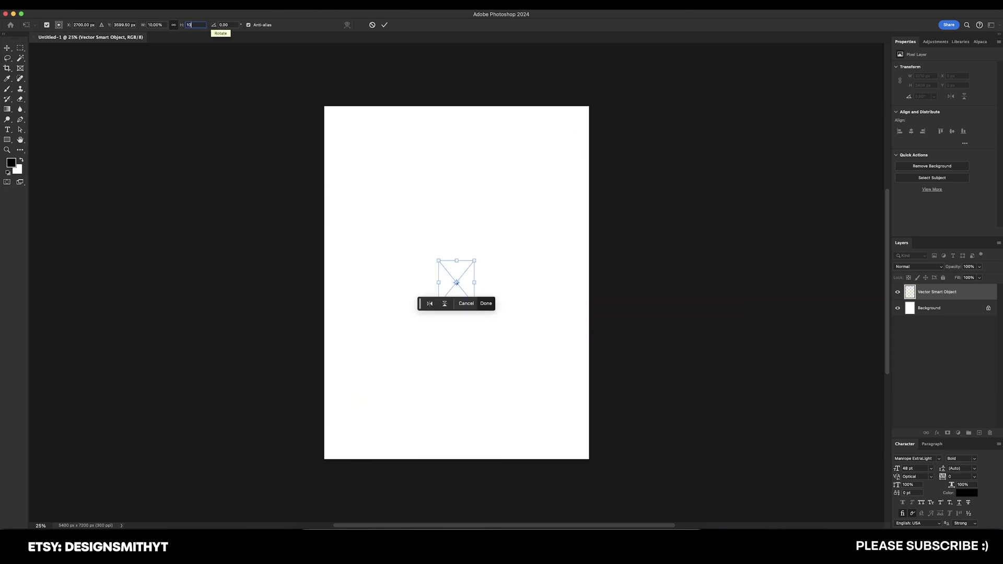
key(Return)
key(Return)
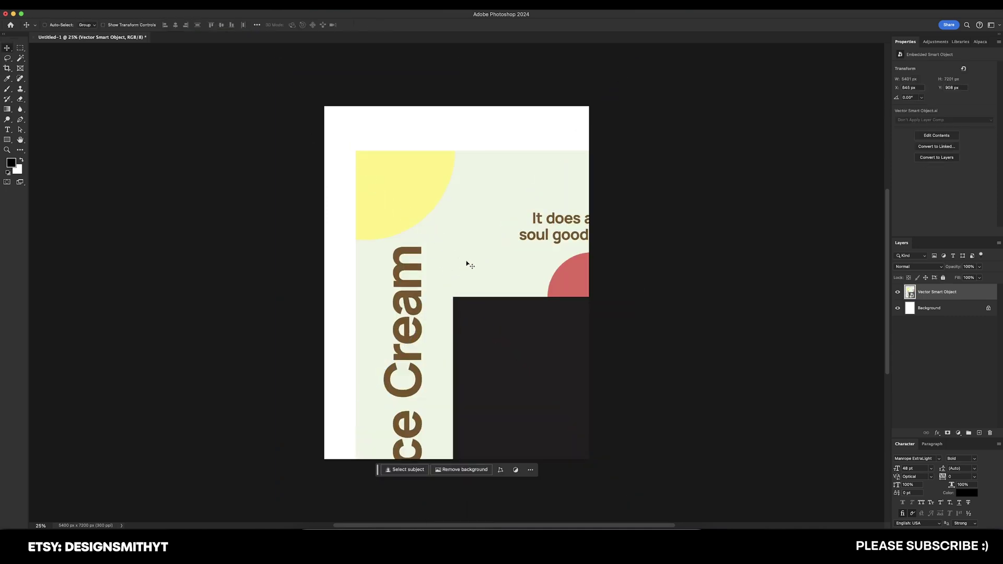
drag(465, 264, 434, 225)
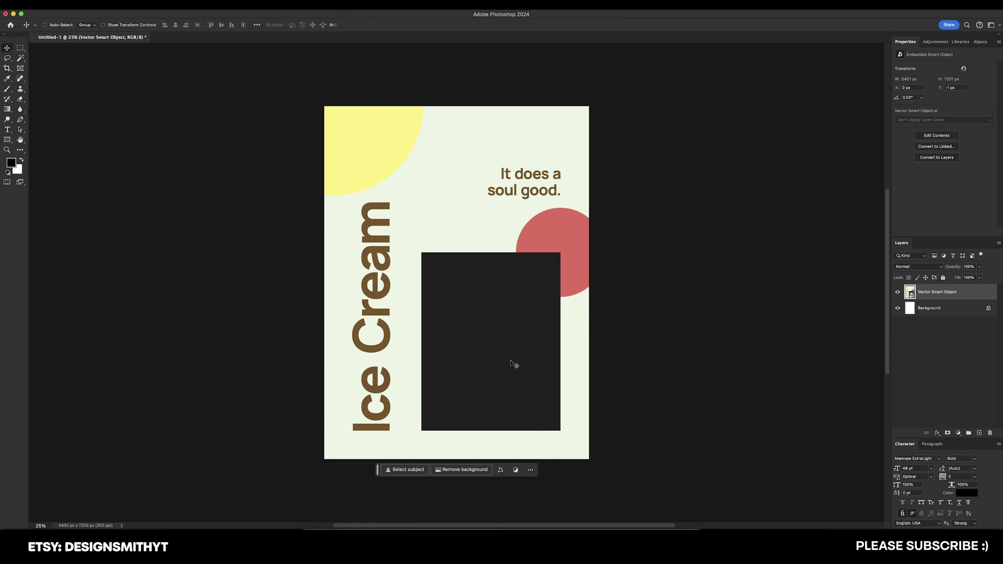
Copy the black image rectangle from Illustrator and paste it into the Photoshop document as a separate Smart Object.
key(super+Tab)
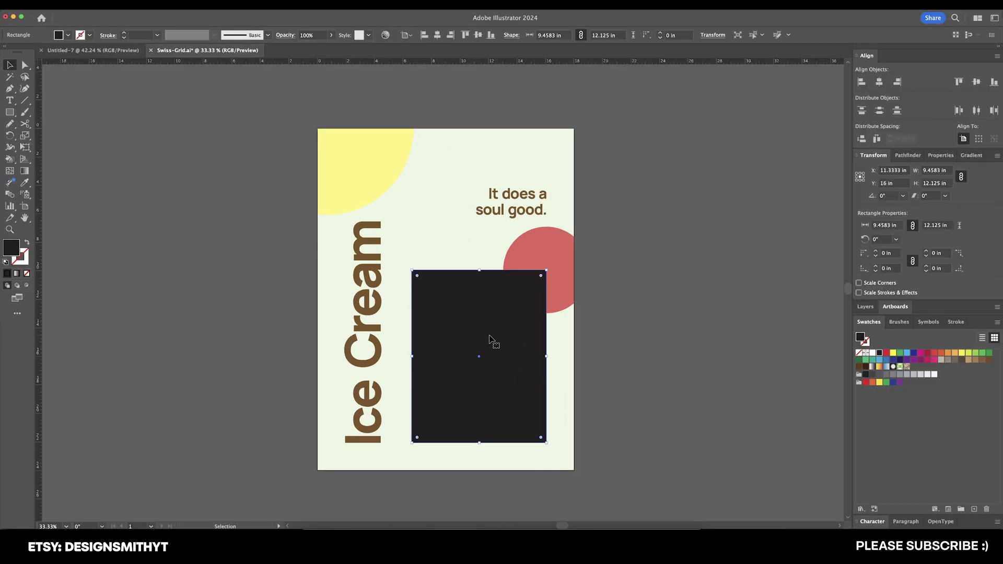
key(super+Tab)
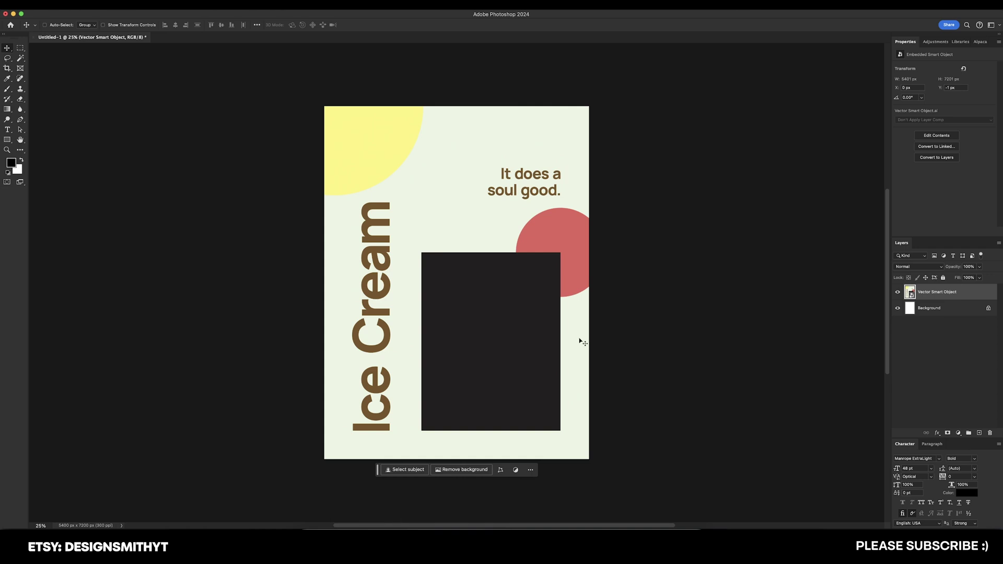
key(super+v)
click(548, 236)
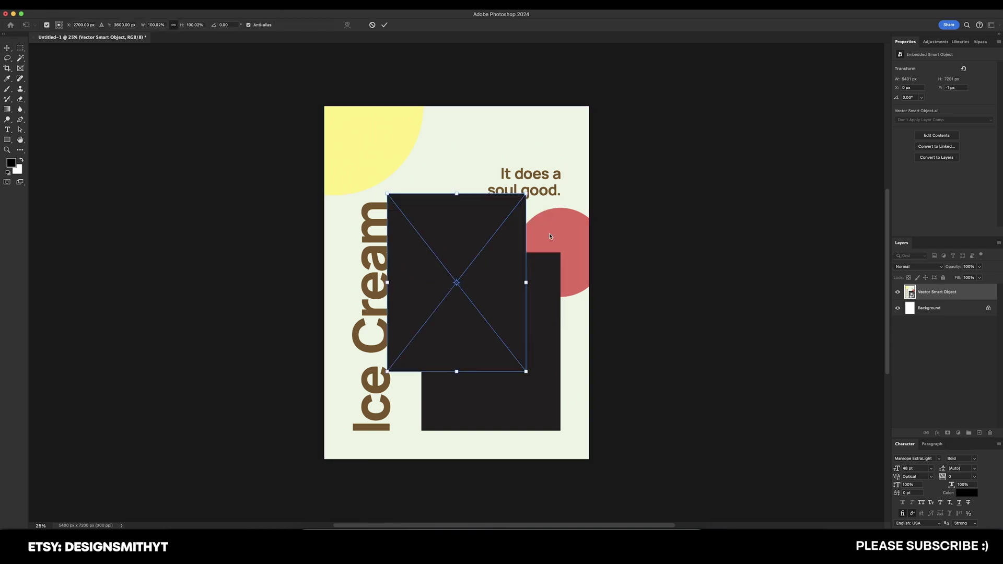
Align the pasted black rectangle exactly over the poster's black block, at X 1980 px and Y 2981 px.
drag(471, 289, 506, 348)
scroll(419, 245, left, 5)
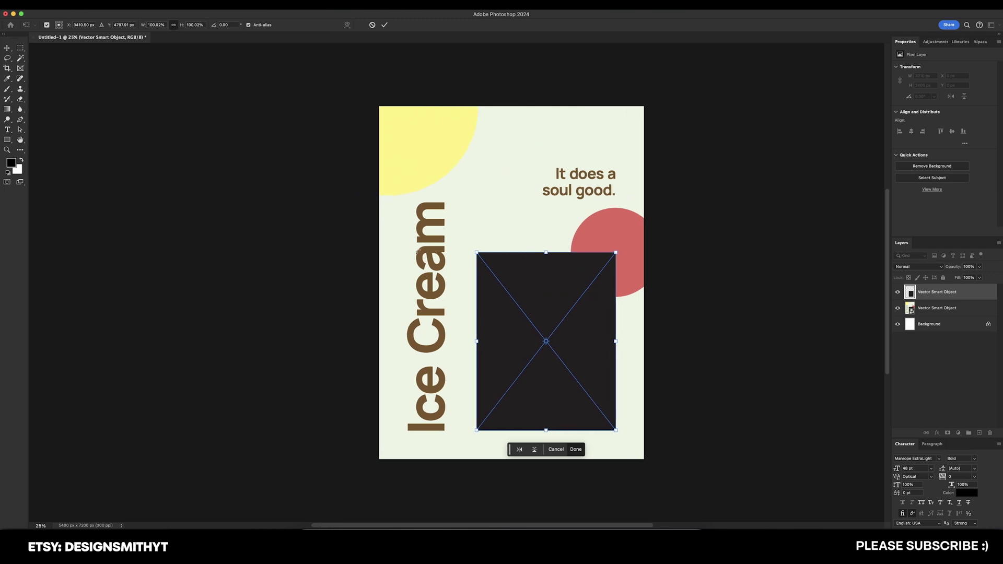
scroll(471, 256, up, 10)
scroll(581, 235, up, 1)
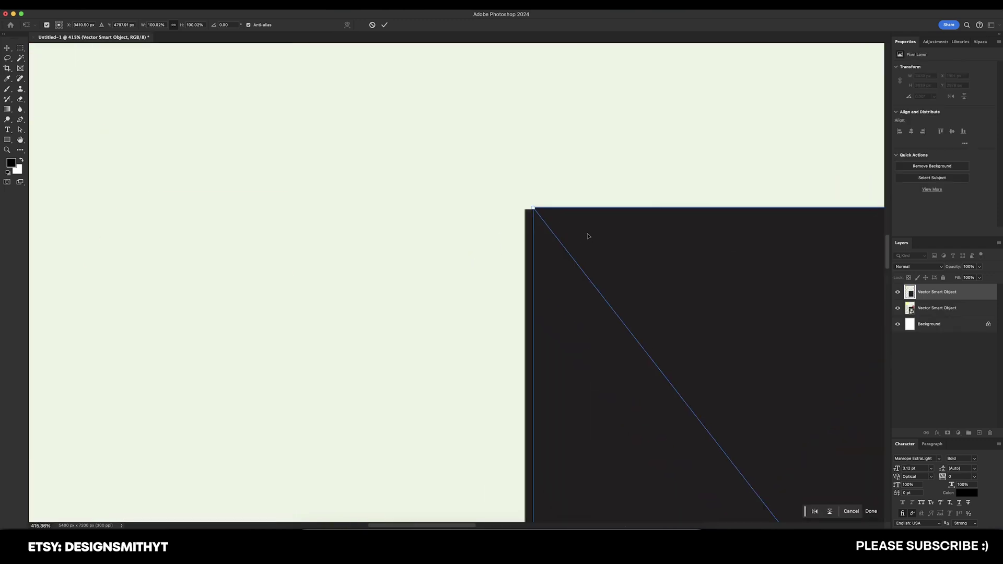
drag(587, 232, 579, 237)
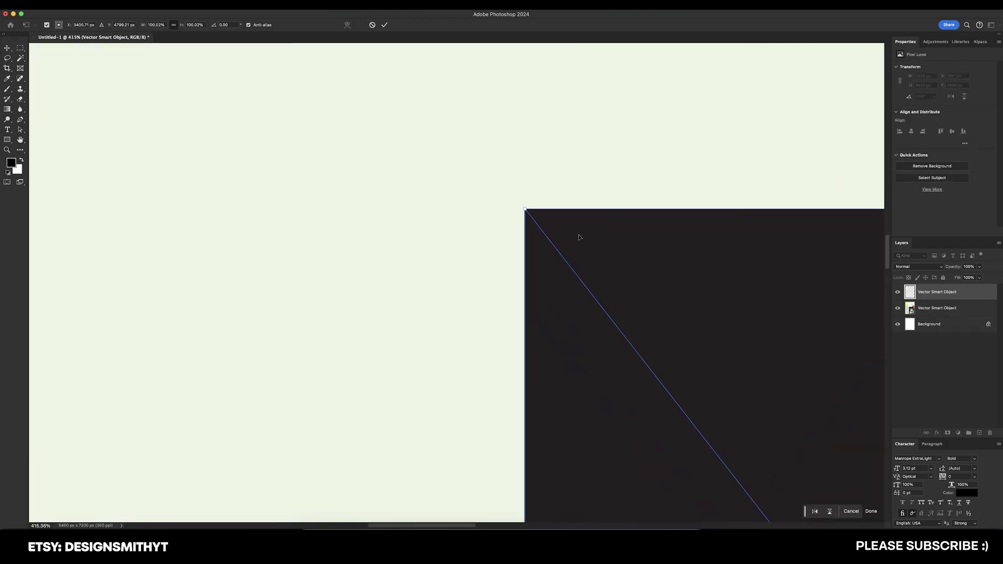
key(Return)
key(Left)
key(Down)
key(Up)
key(Down)
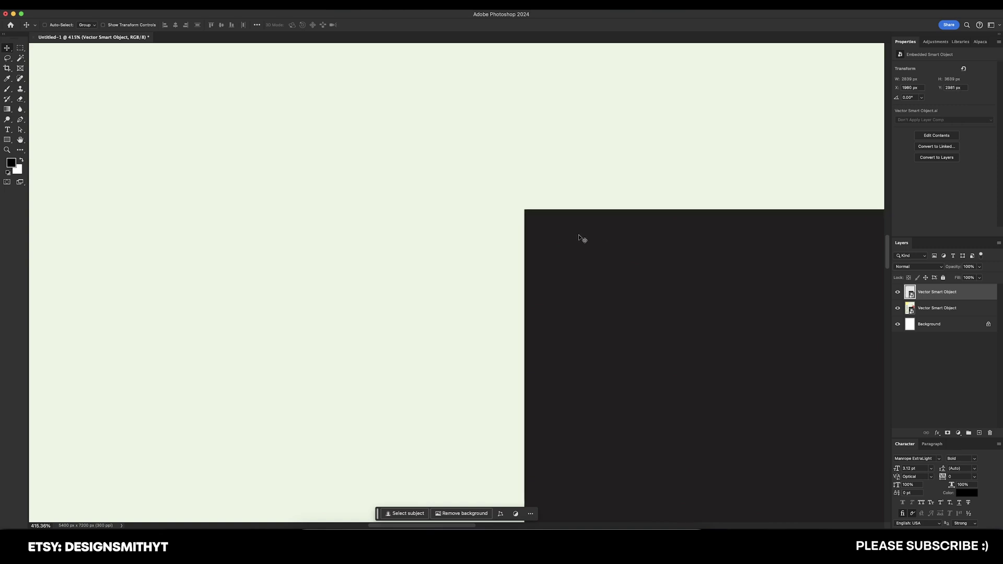
key(super+0)
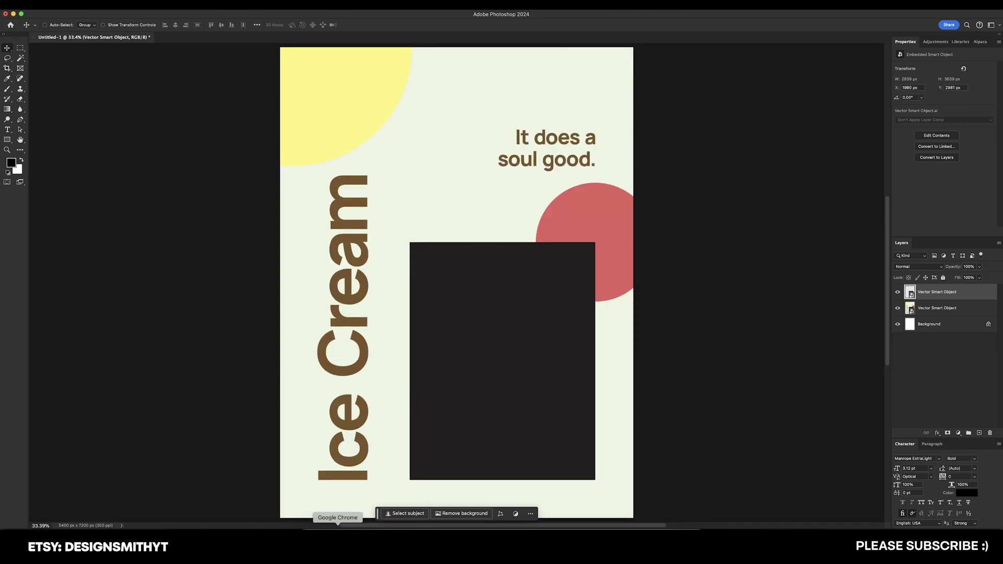
Switch to Unsplash in Chrome, search for "ice cream" and open the photo of the three-scoop cone among colourful sprinkles.
click(338, 527)
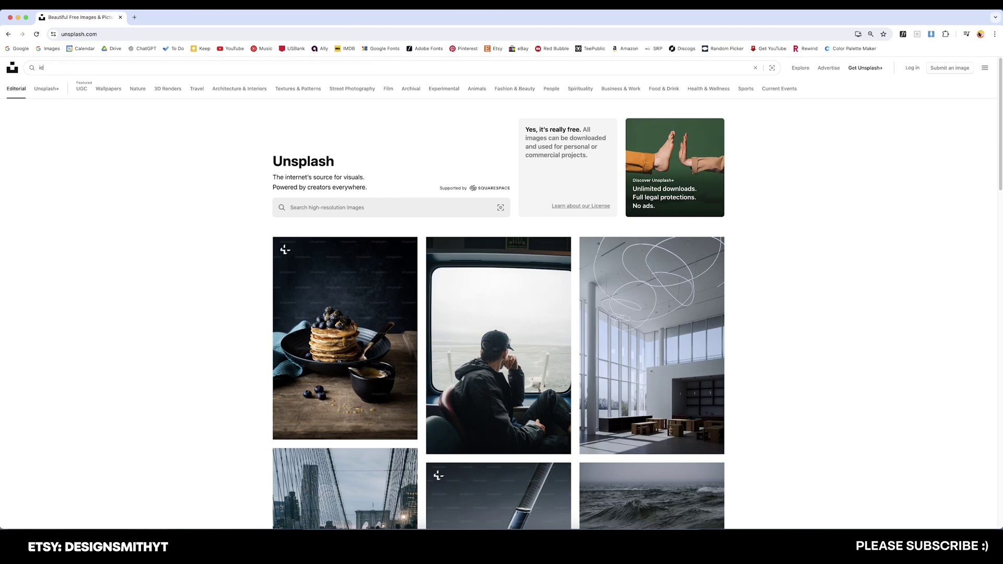
text(ice cream)
key(Return)
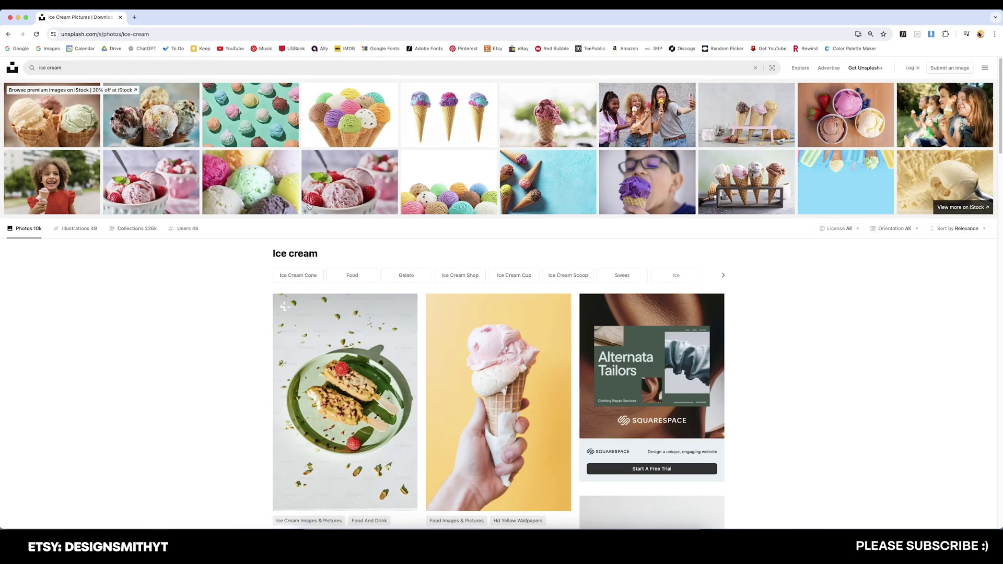
scroll(217, 263, down, 5)
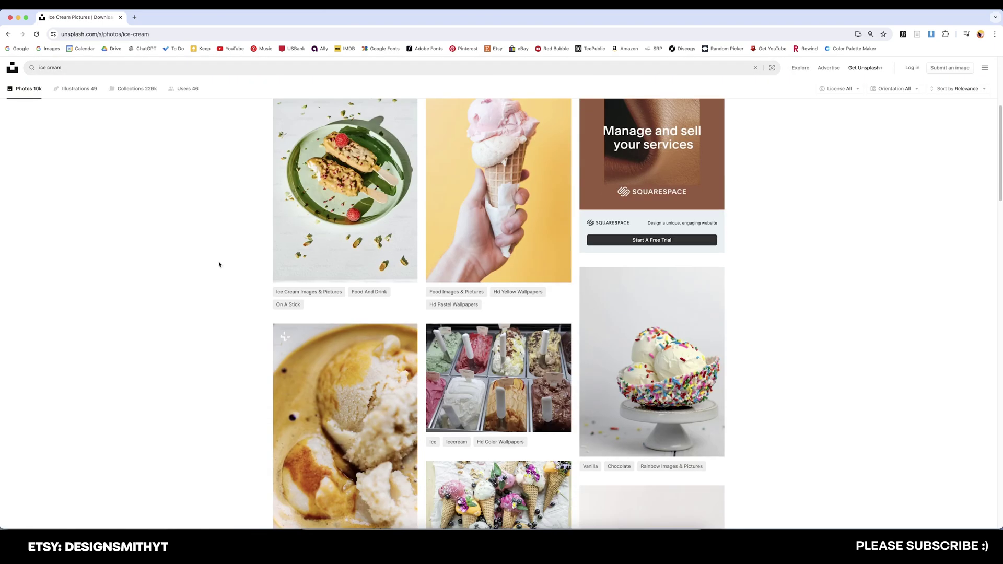
scroll(902, 272, down, 3)
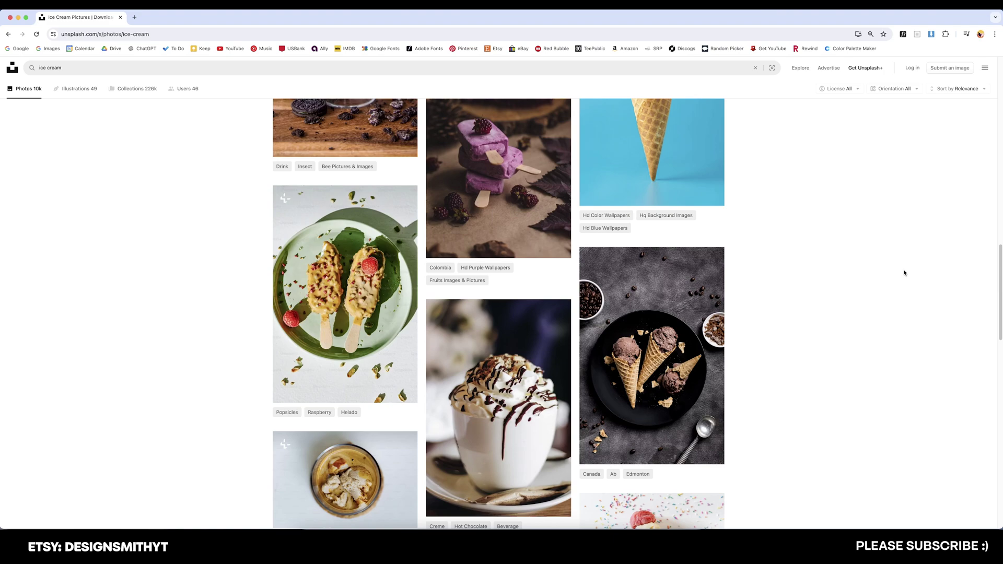
scroll(904, 272, down, 5)
click(651, 279)
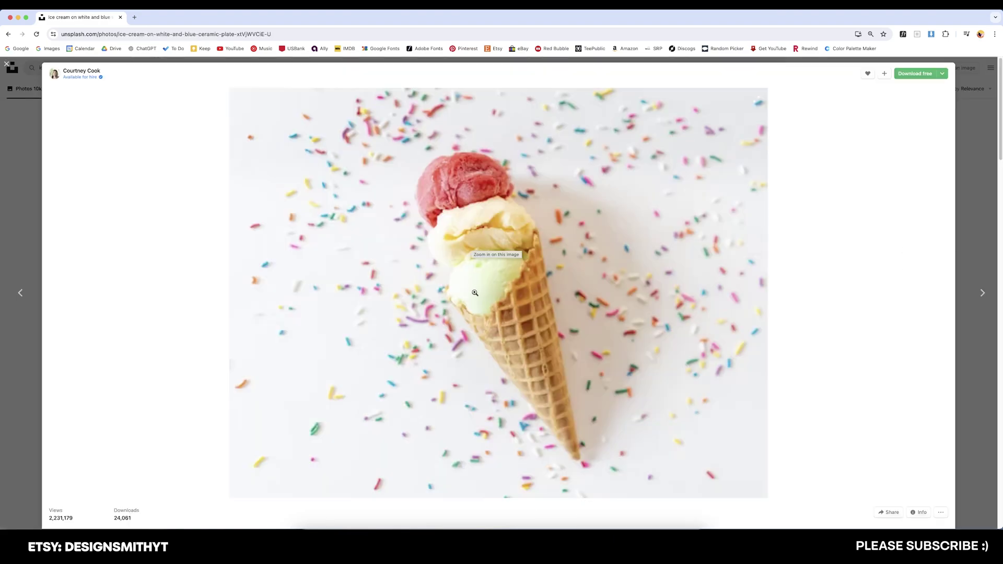
Open the three-scoop cone photo in a new browser tab and copy the image.
right_click(522, 177)
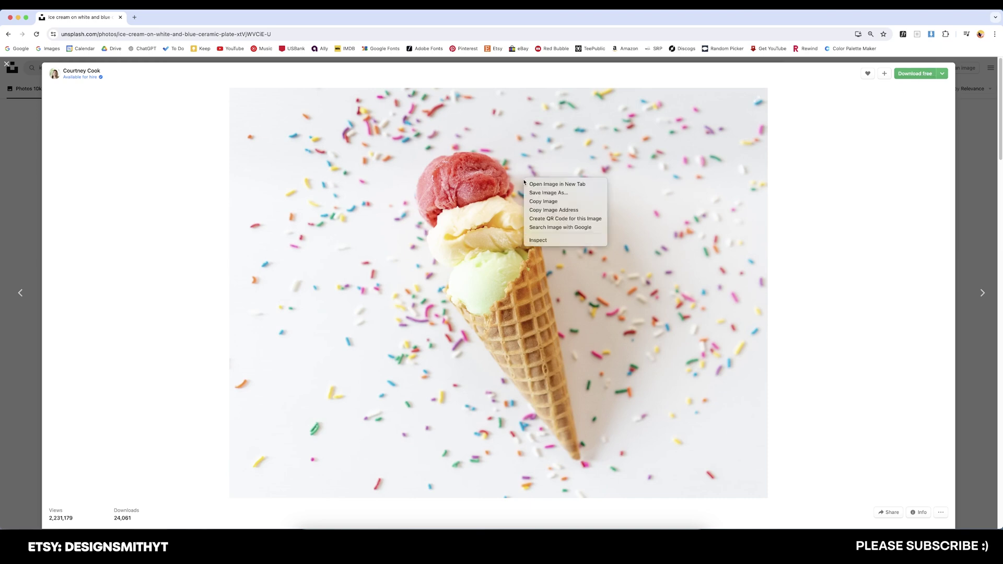
click(549, 185)
right_click(542, 217)
click(563, 240)
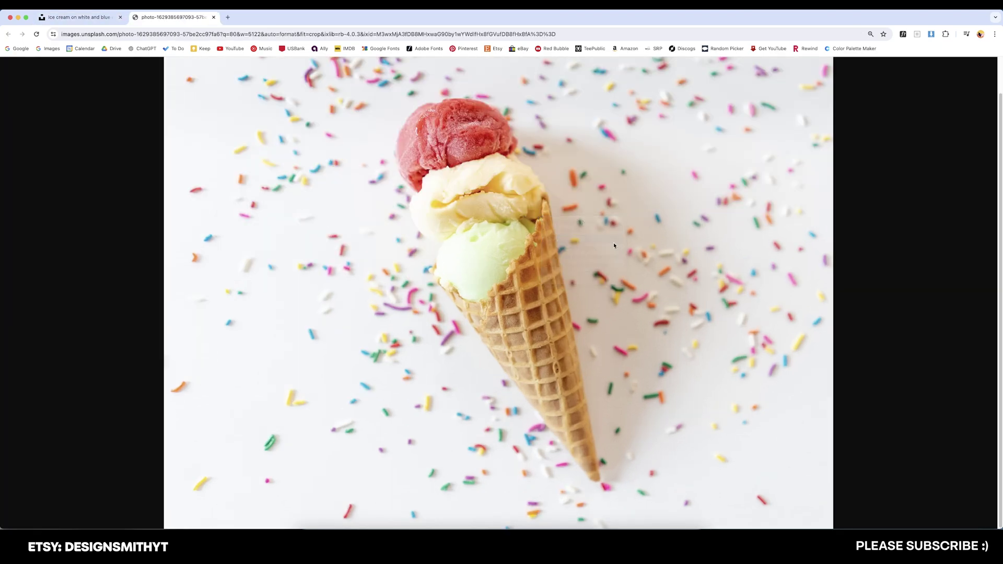
Paste the cone photo into the Photoshop poster above the black rectangle's layer and clip it to that rectangle.
key(ctrl+Left)
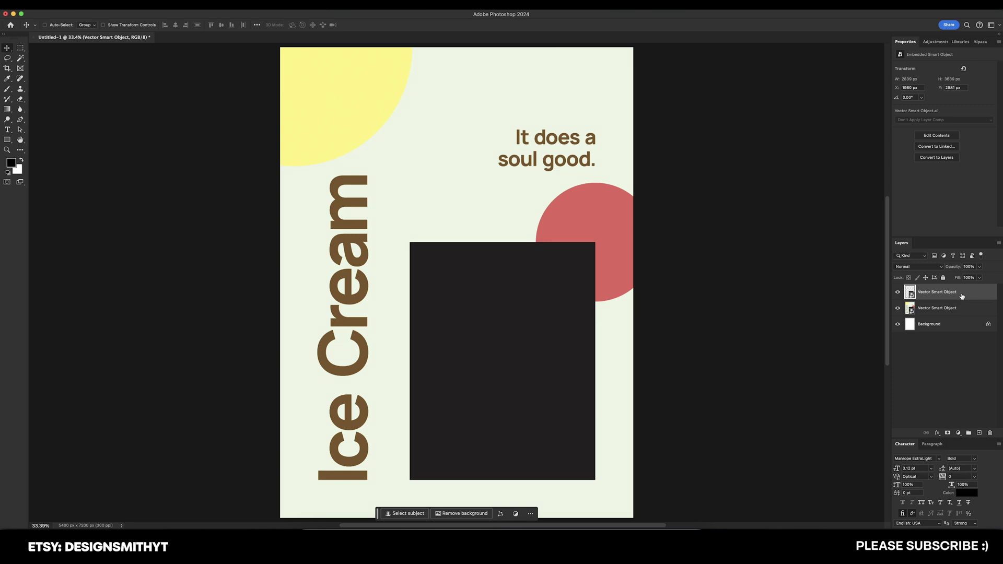
key(super+v)
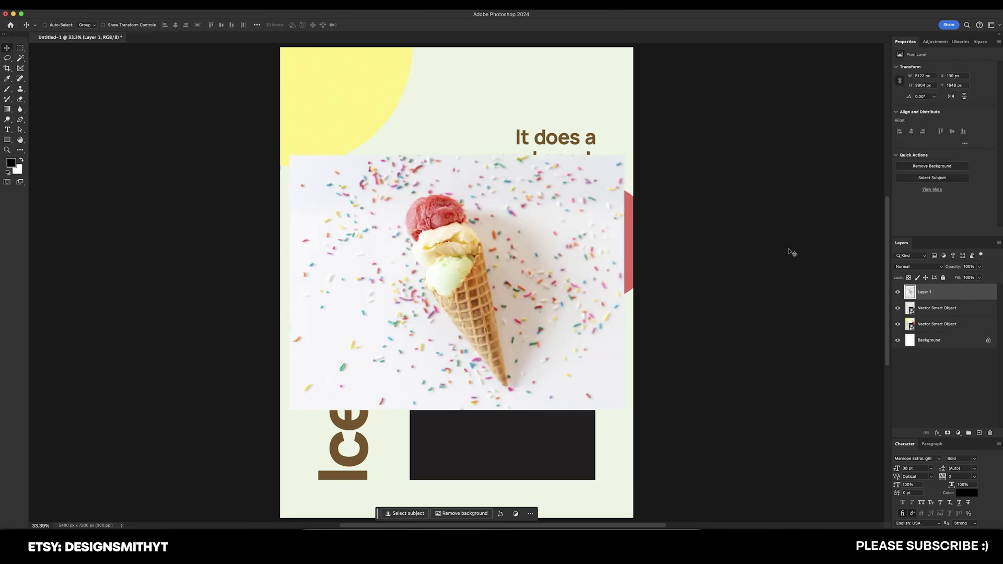
shift+click(970, 310)
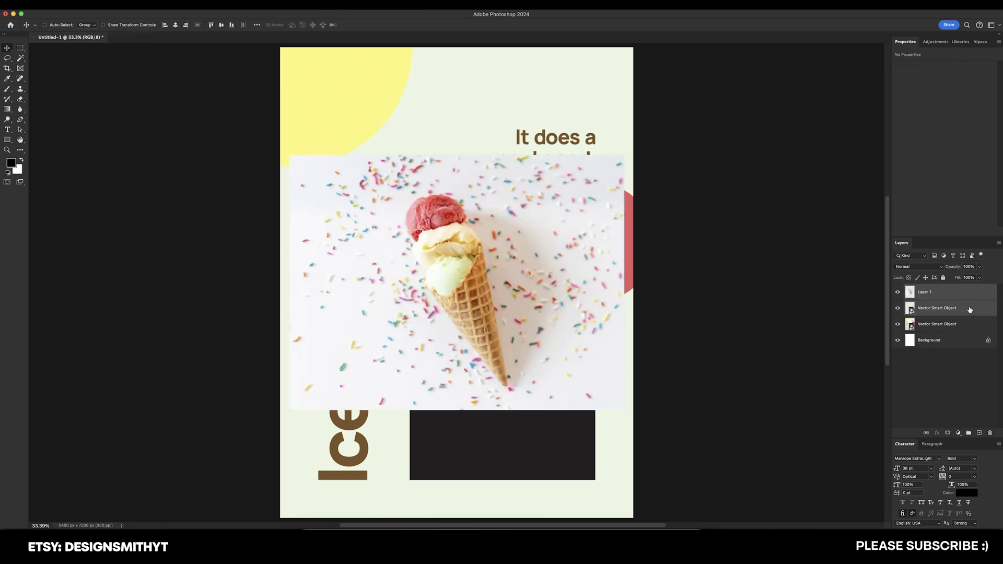
drag(970, 310, 968, 297)
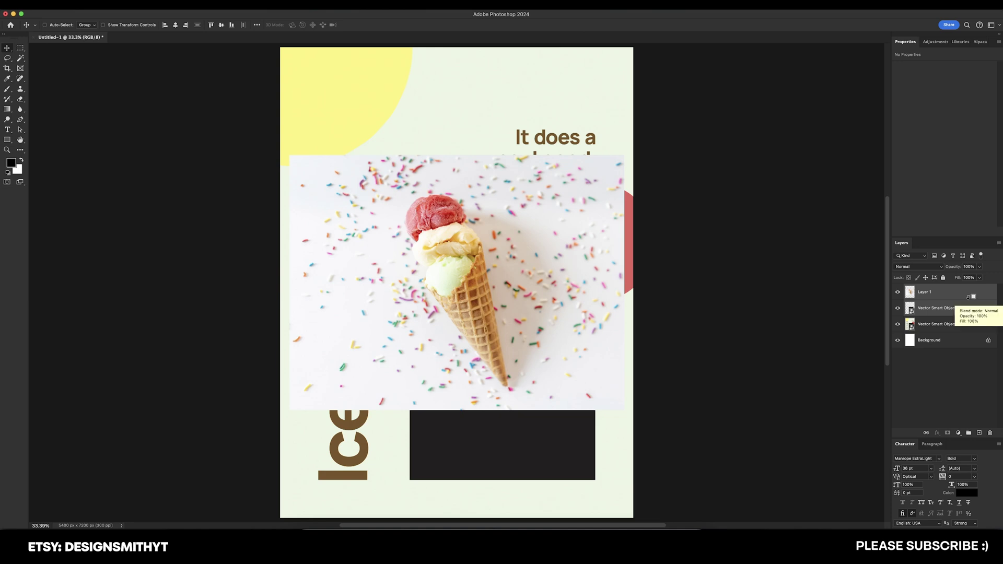
key(super+alt+g)
click(968, 297)
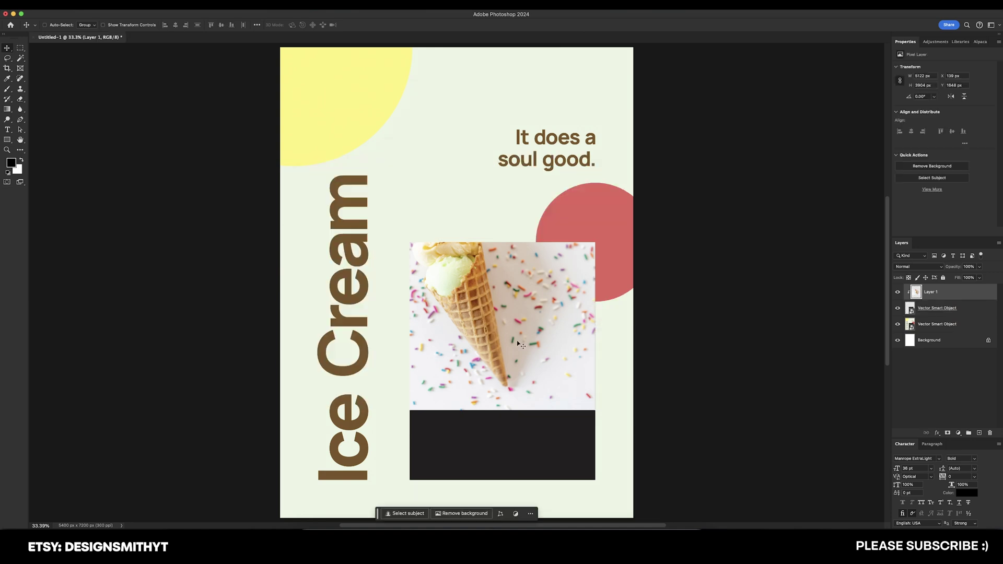
Reposition the clipped cone photo over the black rectangle and rotate it clockwise so the cone stands upright.
drag(505, 301, 550, 389)
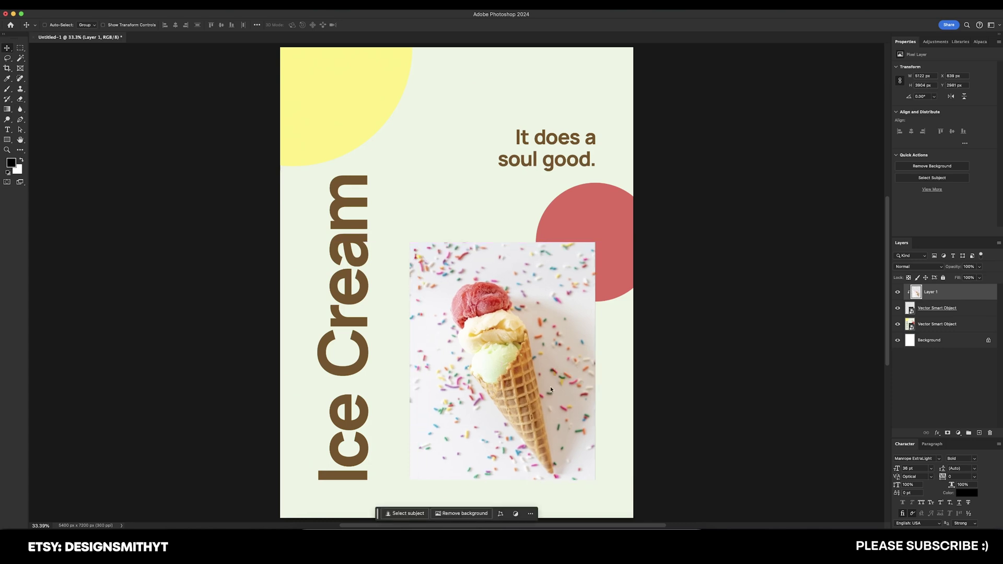
key(super+t)
drag(676, 237, 724, 316)
key(Return)
Enlarge the cone photo proportionally to about 7201 px wide so it covers the rectangle's exposed black corners.
key(super+t)
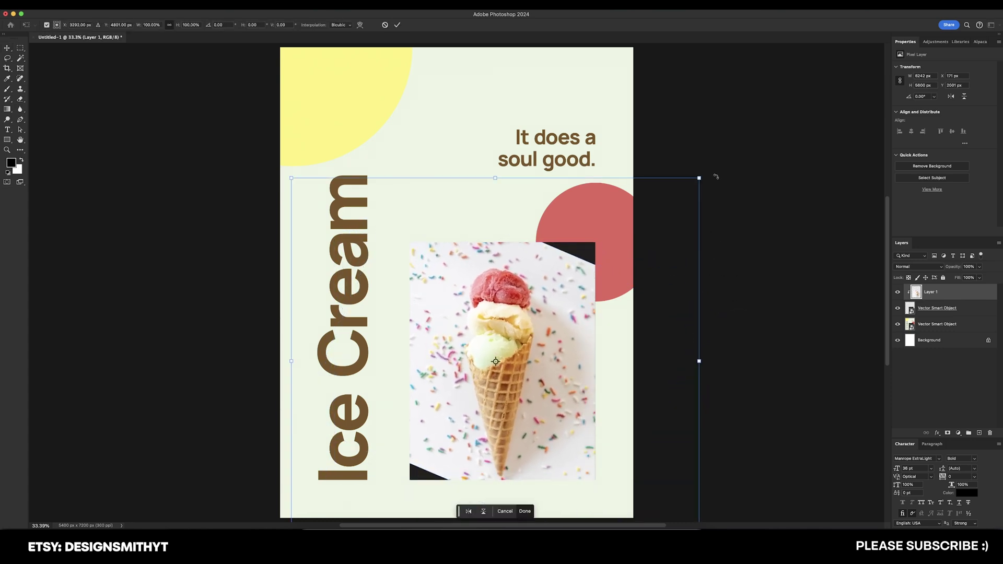
drag(699, 178, 715, 151)
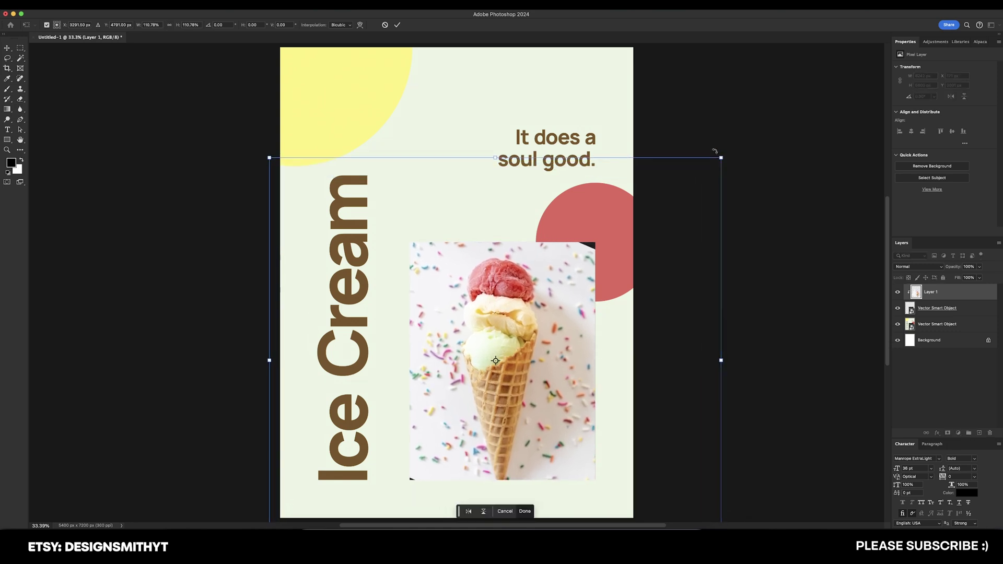
drag(714, 151, 733, 151)
key(Return)
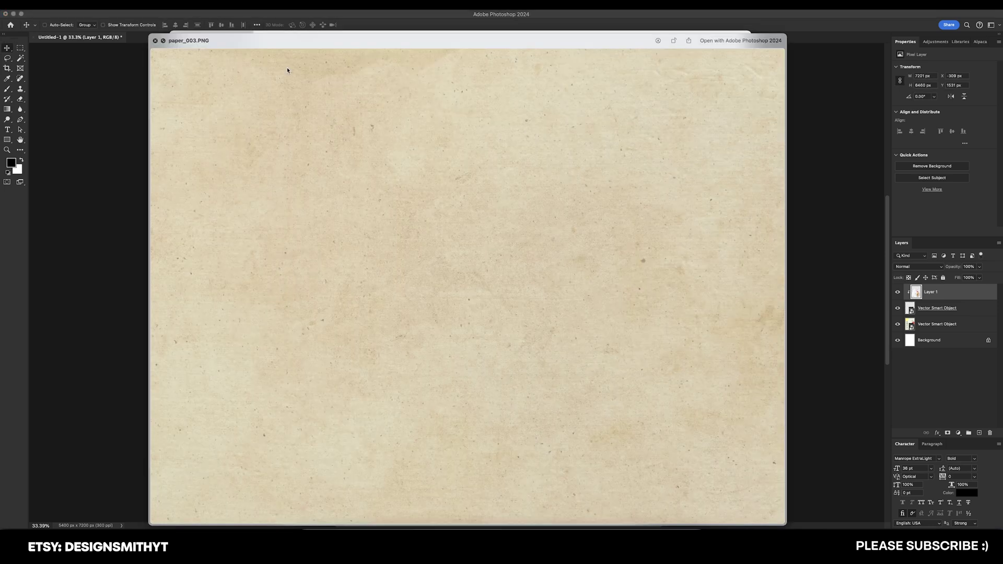
Preview the paper texture files and bring paper_010.PNG into the poster as a layer above the cone photo.
key(Down)
key(Down)
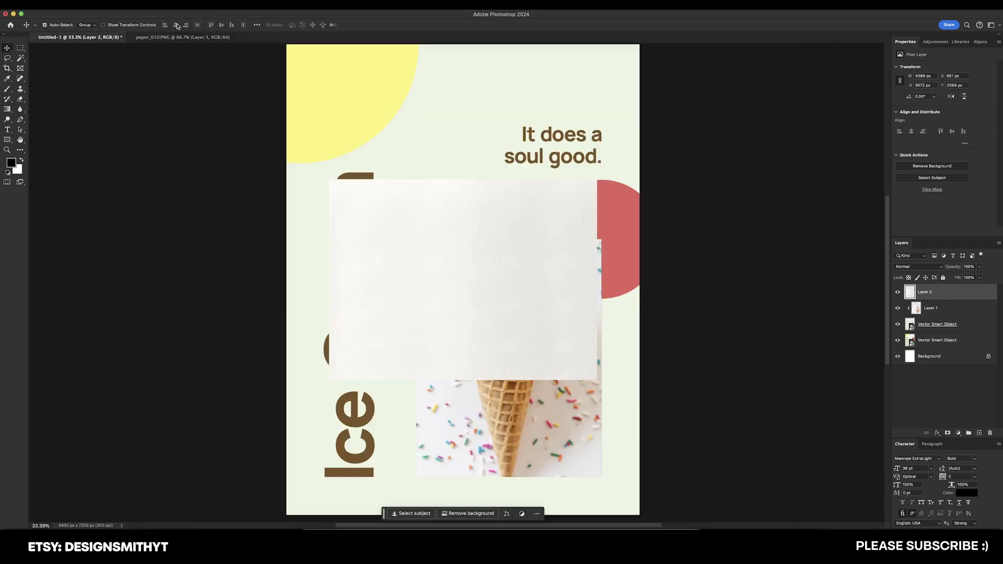
key(ctrl+1)
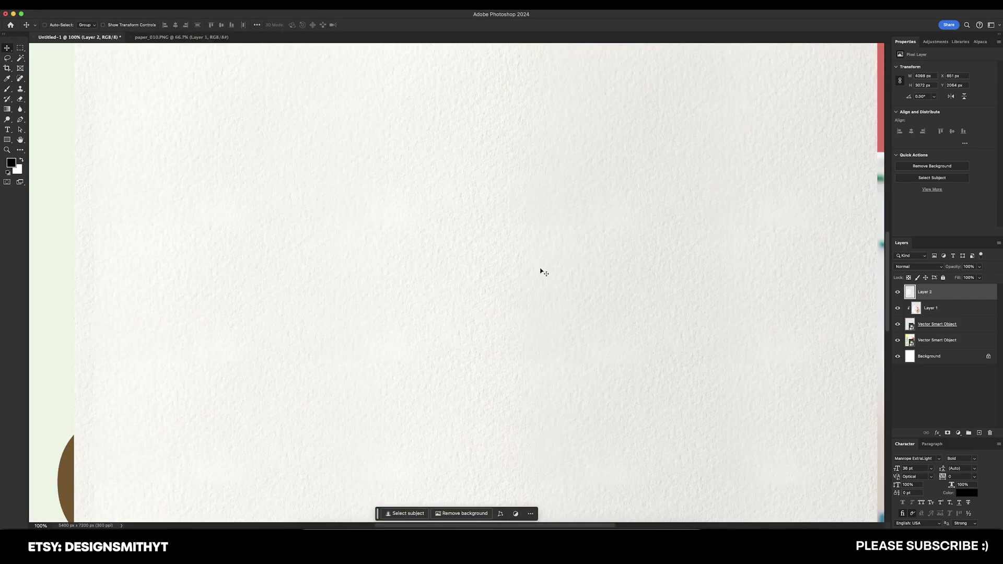
key(ctrl+0)
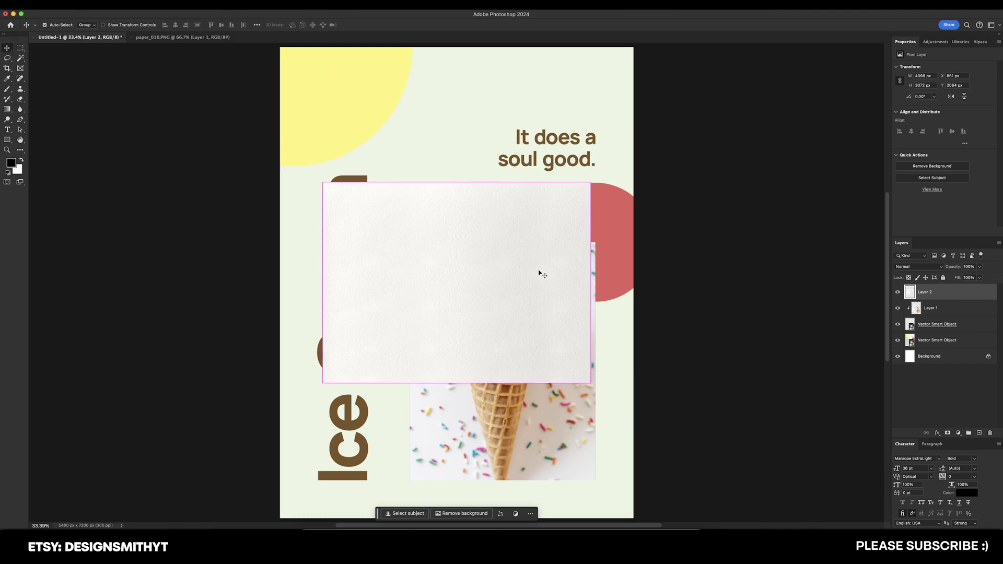
Rotate the paper texture to portrait and scale it from the centre to about 5402 by 7206 px, covering the poster.
key(ctrl+t)
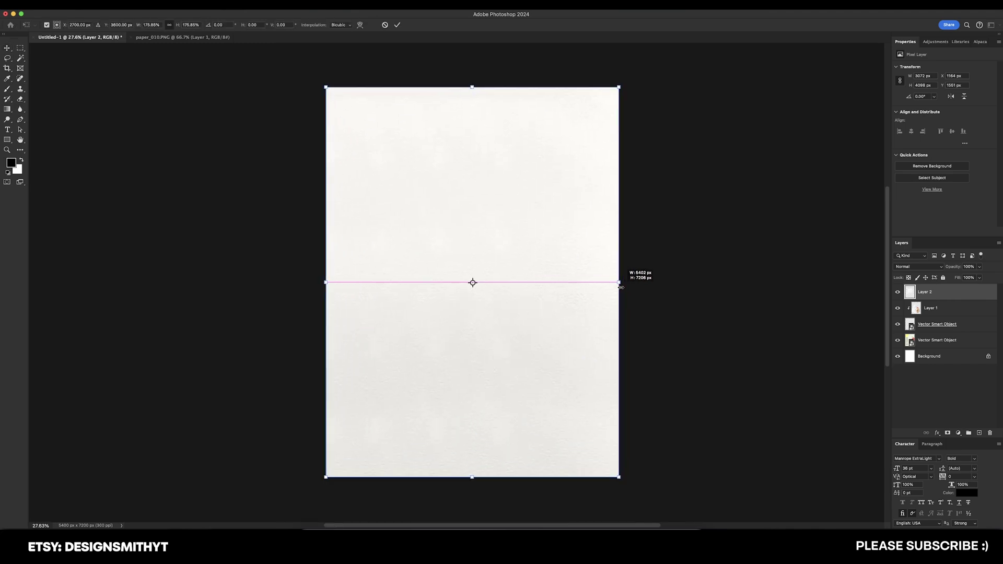
drag(627, 282, 626, 287)
drag(623, 289, 619, 289)
Set the paper texture layer's blend mode to Difference and invert its colours.
click(918, 268)
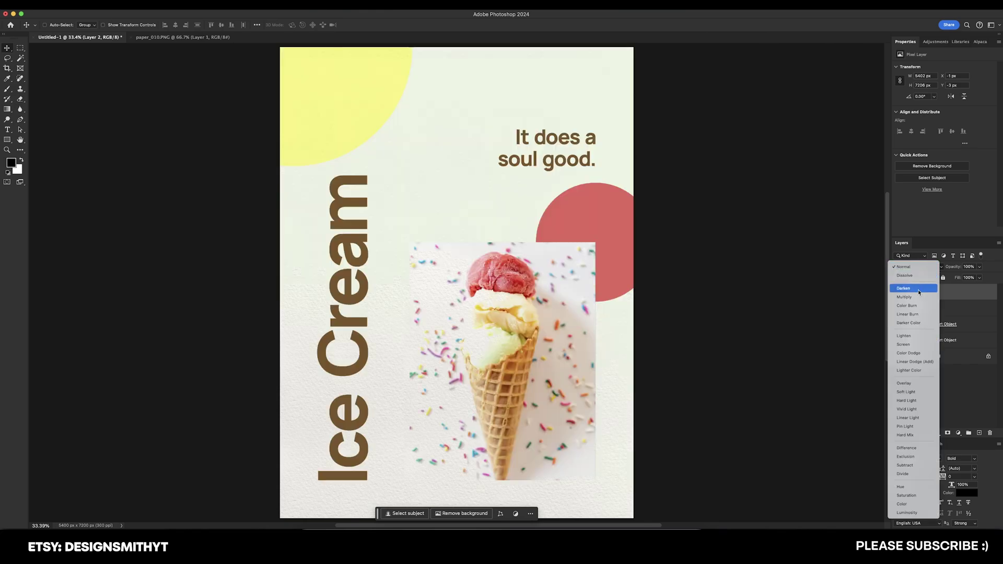
key(Down)
key(Down)
key(Up)
key(Down)
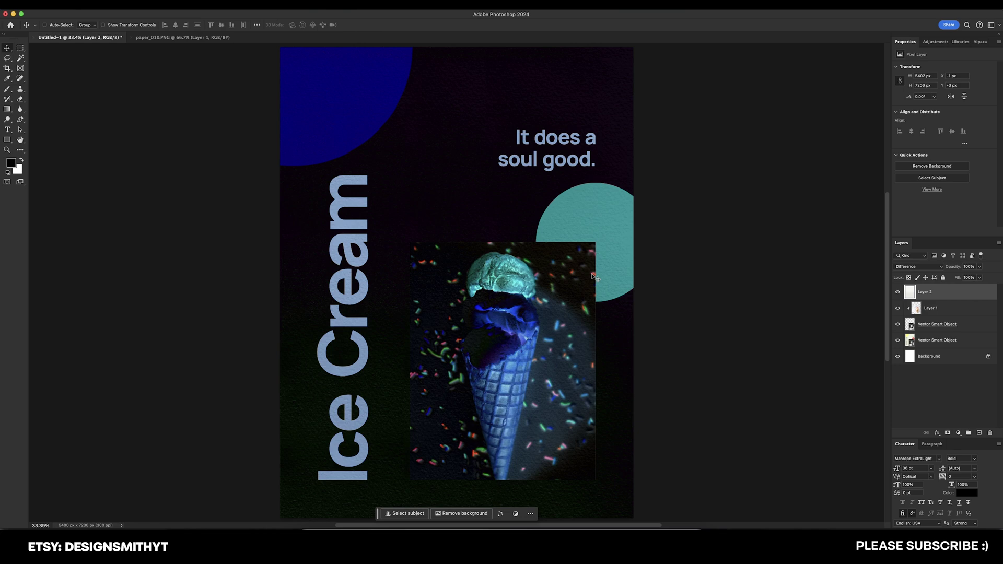
key(super+i)
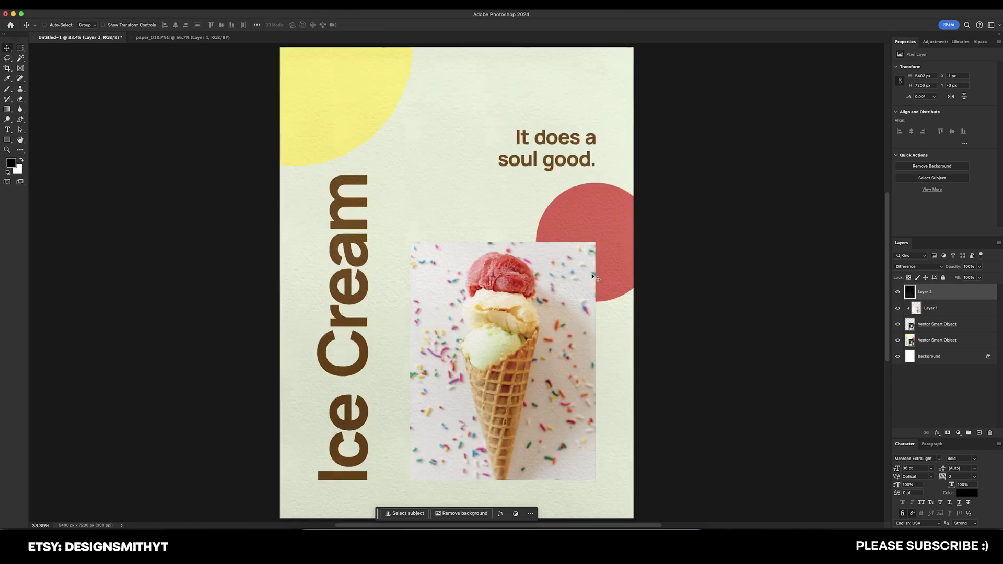